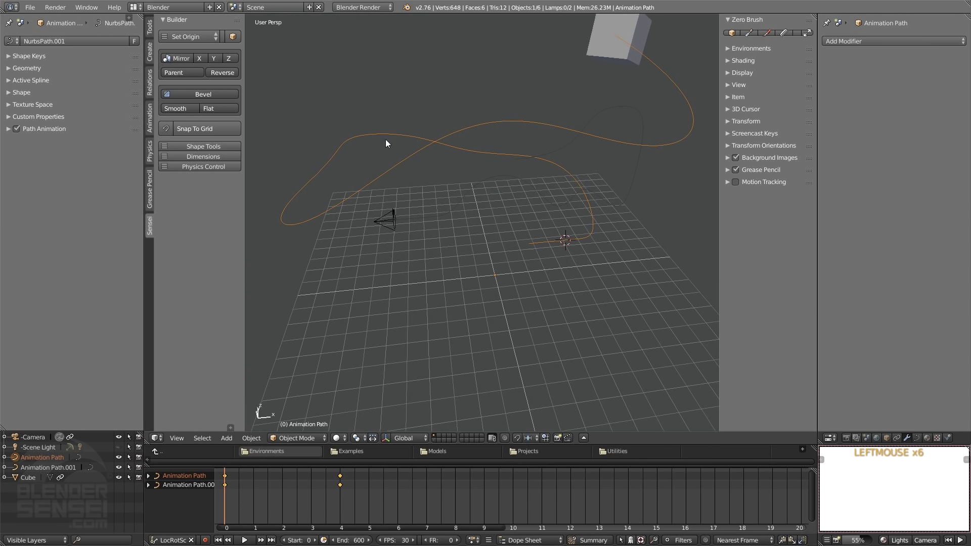
# Reverse the direction of the cube's curved animation path and play the animation to check it
pyautogui.click(231, 72)
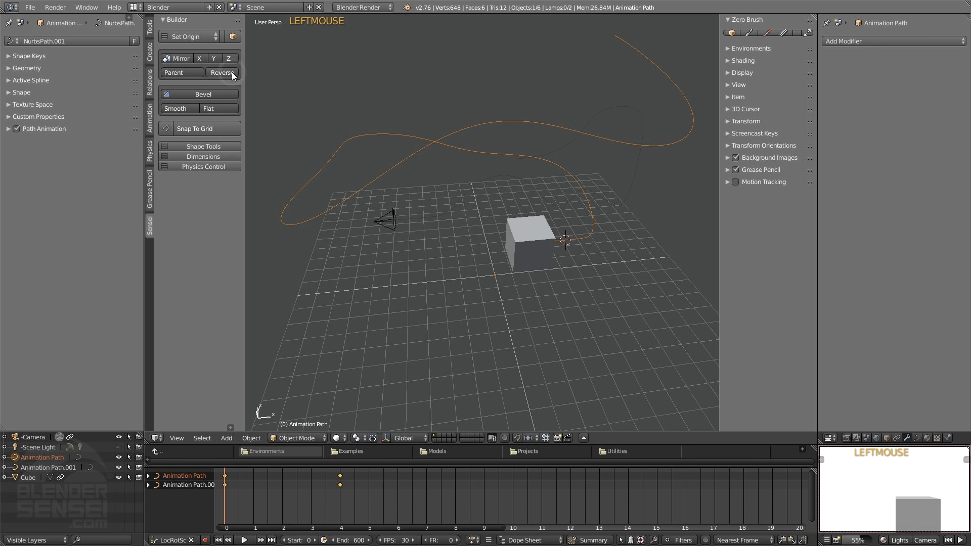
pyautogui.click(244, 540)
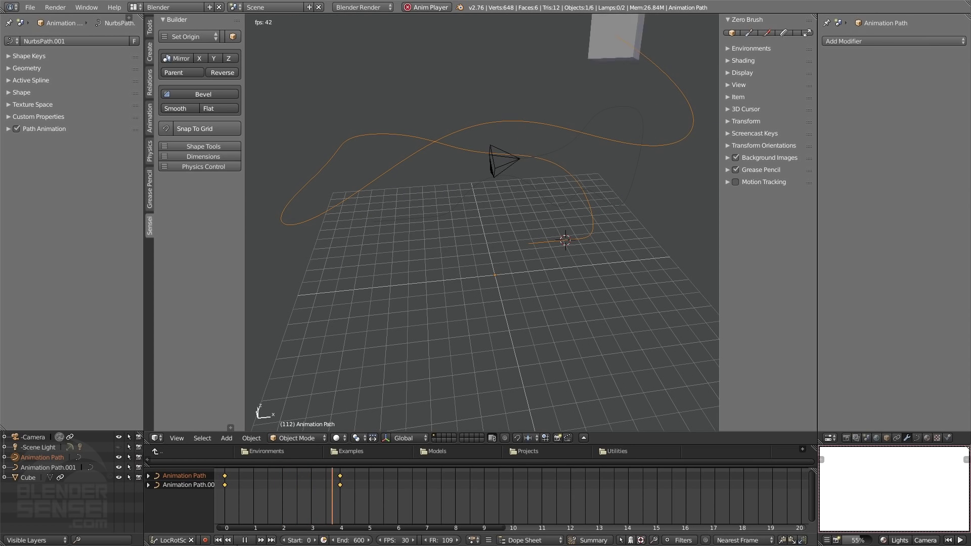
pyautogui.press('Escape')
pyautogui.moveTo(454, 287); pyautogui.dragTo(477, 302, button='middle')
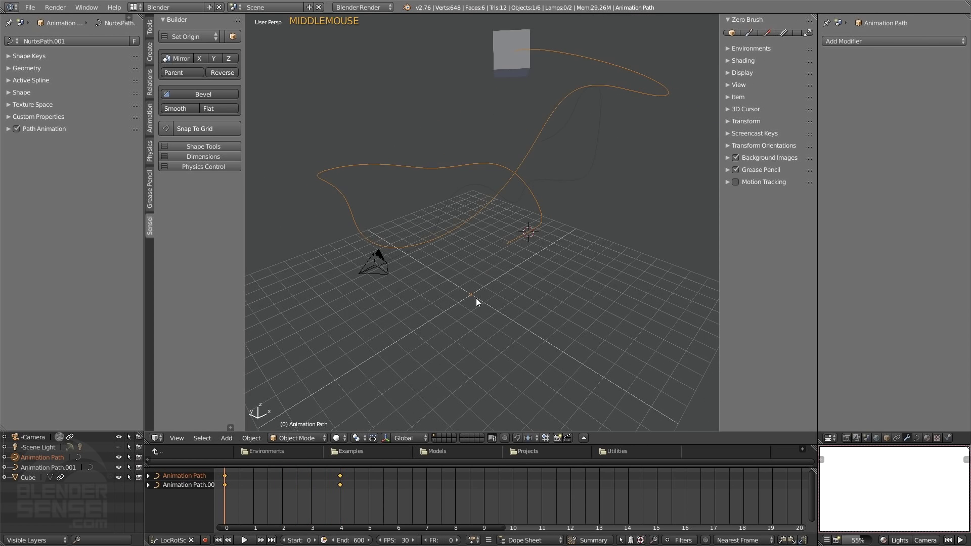
pyautogui.moveTo(385, 283); pyautogui.dragTo(466, 245, button='middle')
pyautogui.click(926, 540)
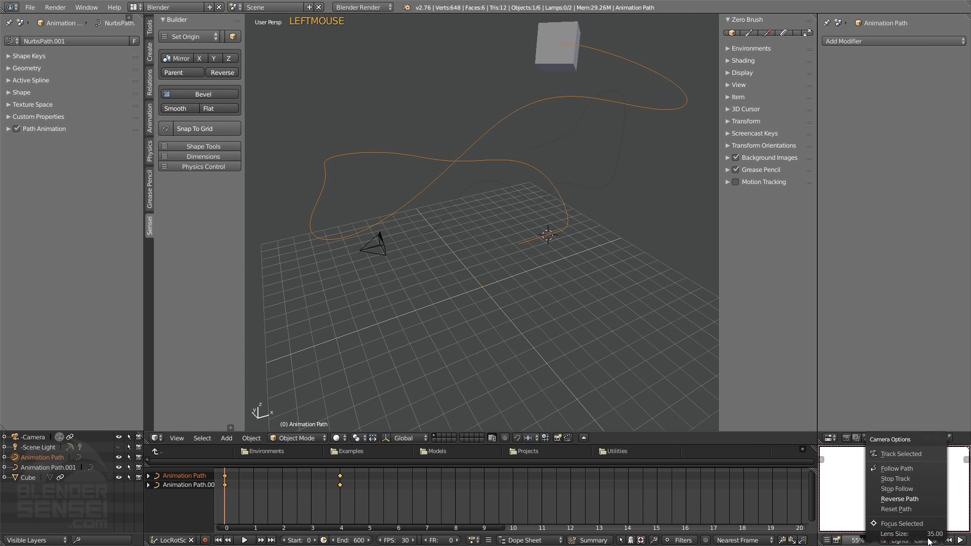
# Add a Bezier circle in the space above the grid and scale it up into a large ring
pyautogui.keyDown('shift'); pyautogui.moveTo(519, 300); pyautogui.dragTo(499, 332, button='middle'); pyautogui.keyUp('shift')
pyautogui.moveTo(536, 80); pyautogui.dragTo(644, 116, button='middle')
pyautogui.rightClick(415, 93)
pyautogui.moveTo(415, 95)
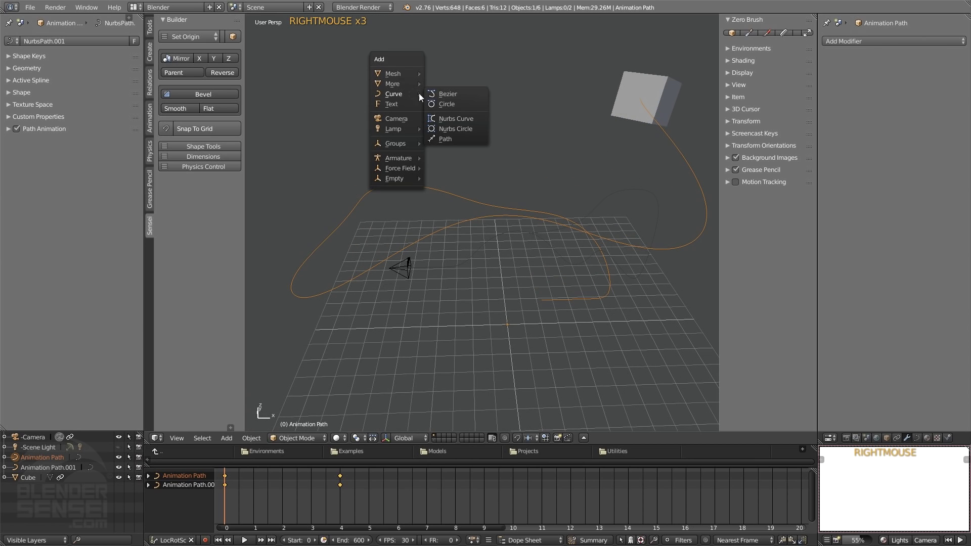
pyautogui.click(447, 104)
pyautogui.press('s')
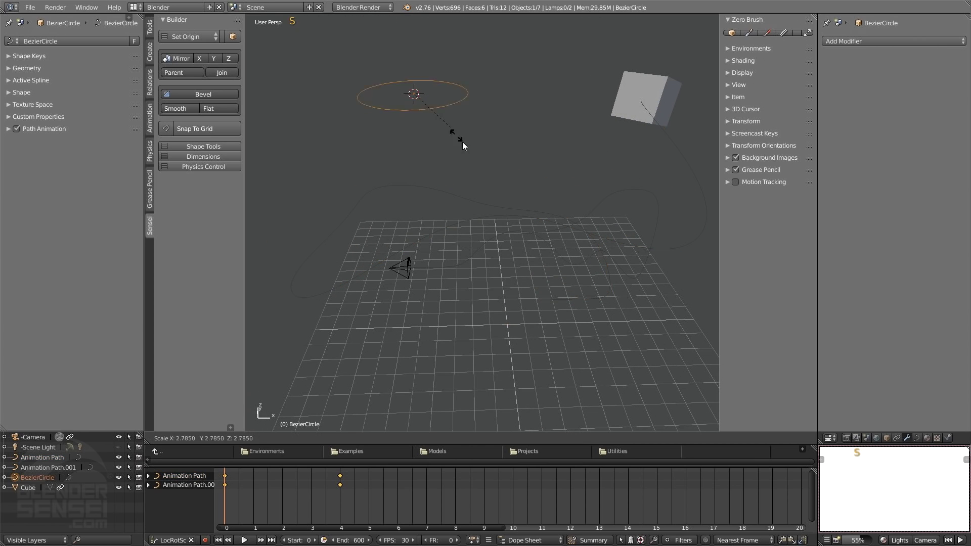
pyautogui.click(506, 205)
# Make the cube follow the large circle as its animation path
pyautogui.keyDown('shift'); pyautogui.moveTo(506, 205); pyautogui.dragTo(621, 113, button='middle'); pyautogui.keyUp('shift')
pyautogui.moveTo(497, 90); pyautogui.dragTo(541, 99, button='middle')
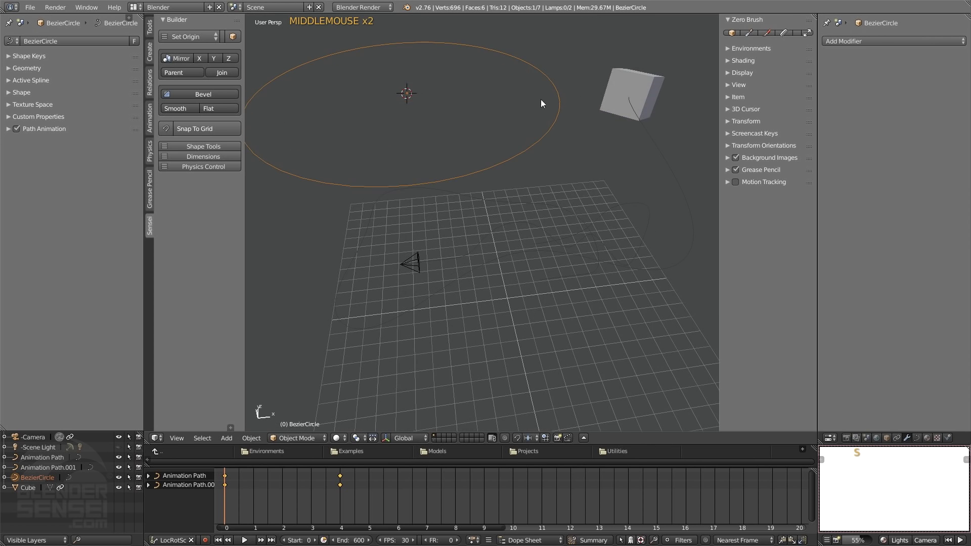
pyautogui.click(626, 77)
pyautogui.keyDown('shift'); pyautogui.click(548, 129); pyautogui.keyUp('shift')
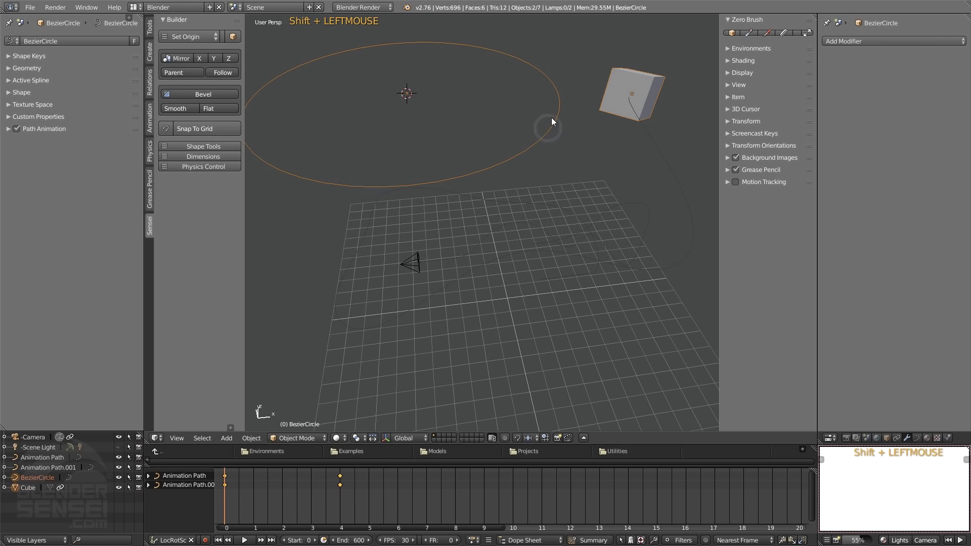
pyautogui.click(232, 72)
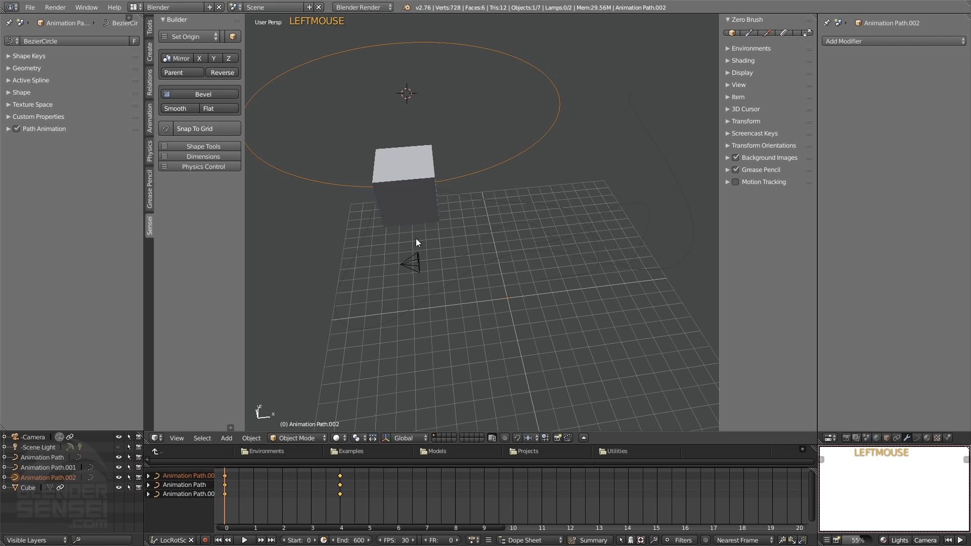
# Play the animation to check the cube's movement around the circle, and stop it
pyautogui.moveTo(416, 238); pyautogui.dragTo(420, 263, button='middle')
pyautogui.click(244, 541)
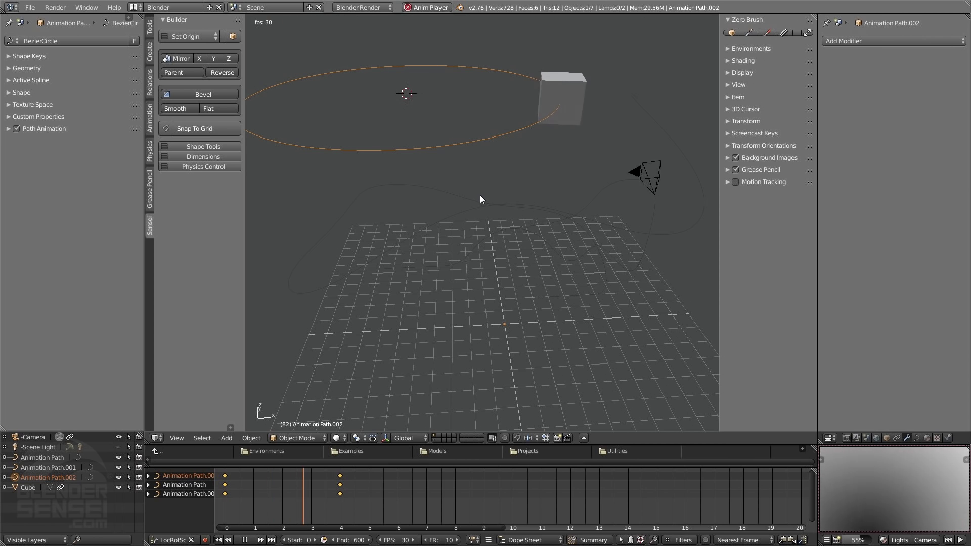
pyautogui.click(244, 540)
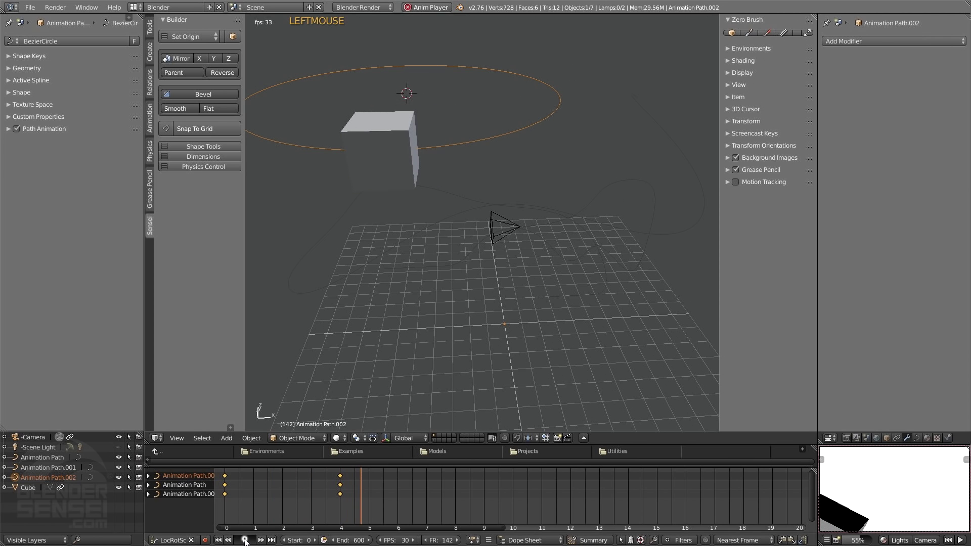
pyautogui.moveTo(468, 244); pyautogui.dragTo(506, 285, button='middle')
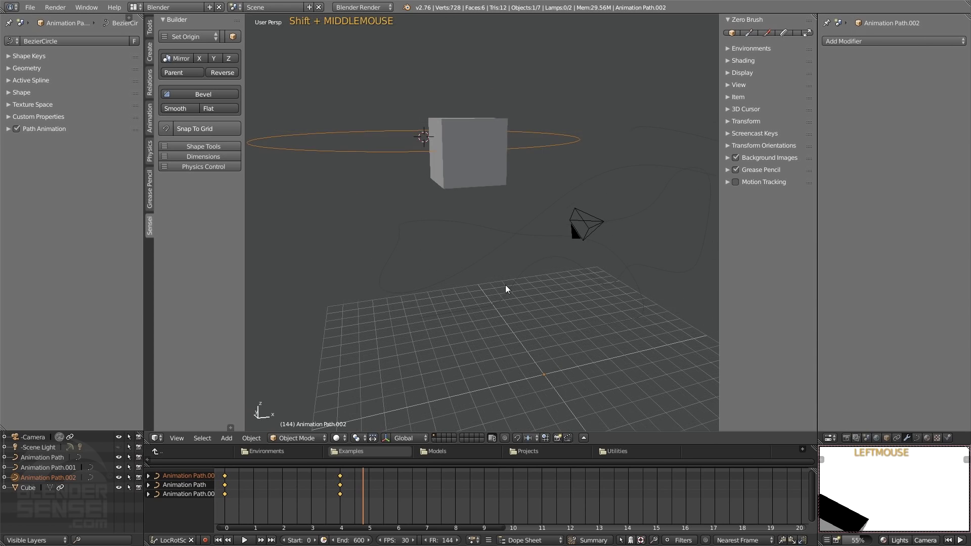
pyautogui.moveTo(358, 176); pyautogui.dragTo(354, 151, button='middle')
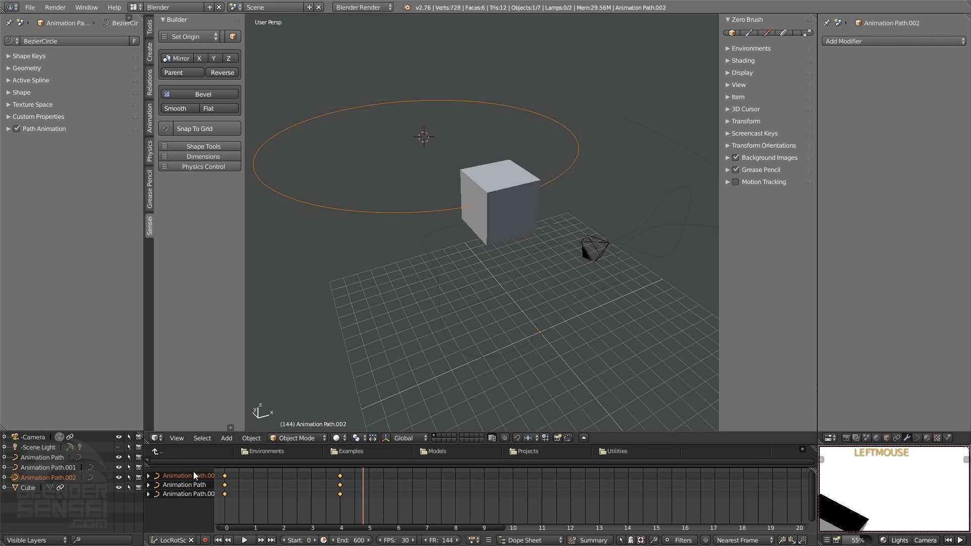
pyautogui.moveTo(413, 308); pyautogui.dragTo(435, 304, button='middle')
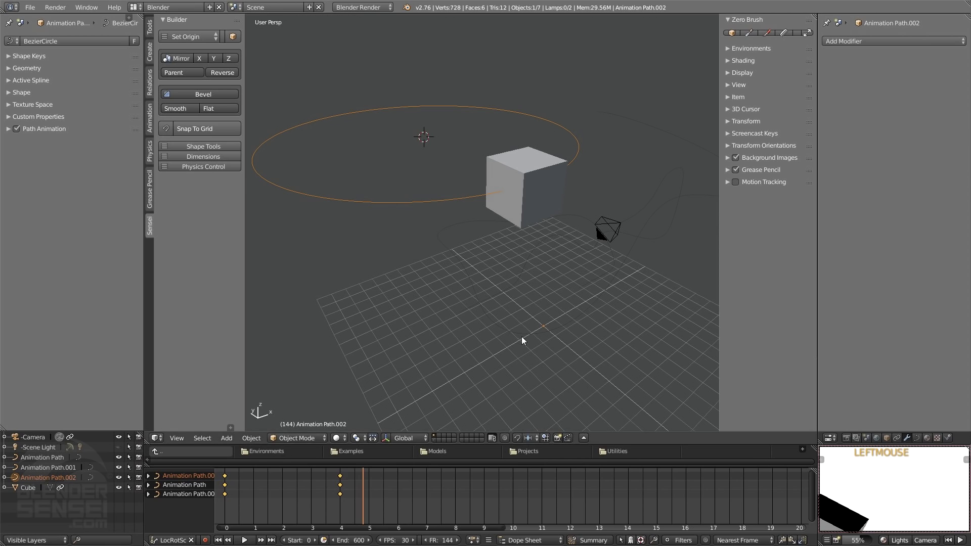
pyautogui.moveTo(461, 223); pyautogui.dragTo(458, 231, button='middle')
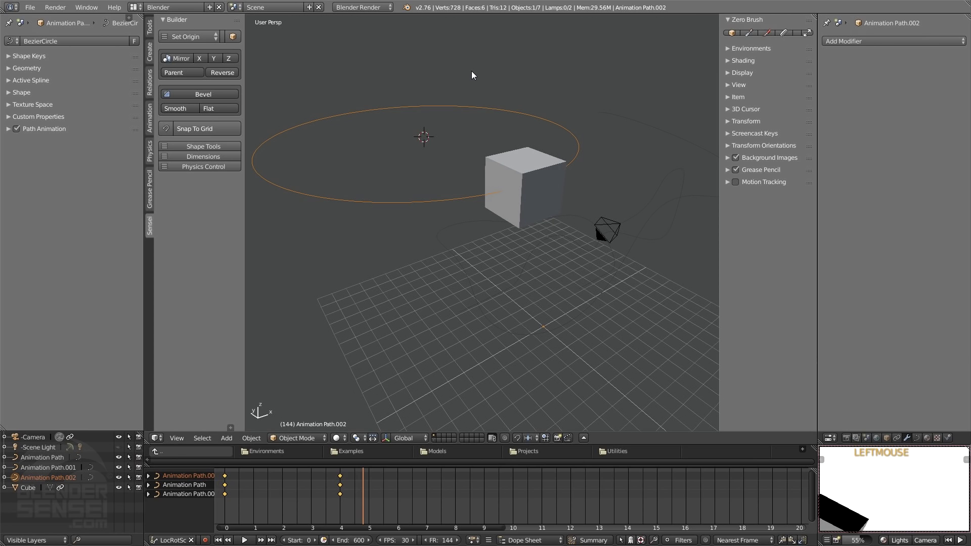
pyautogui.hotkey('shift', 'a')
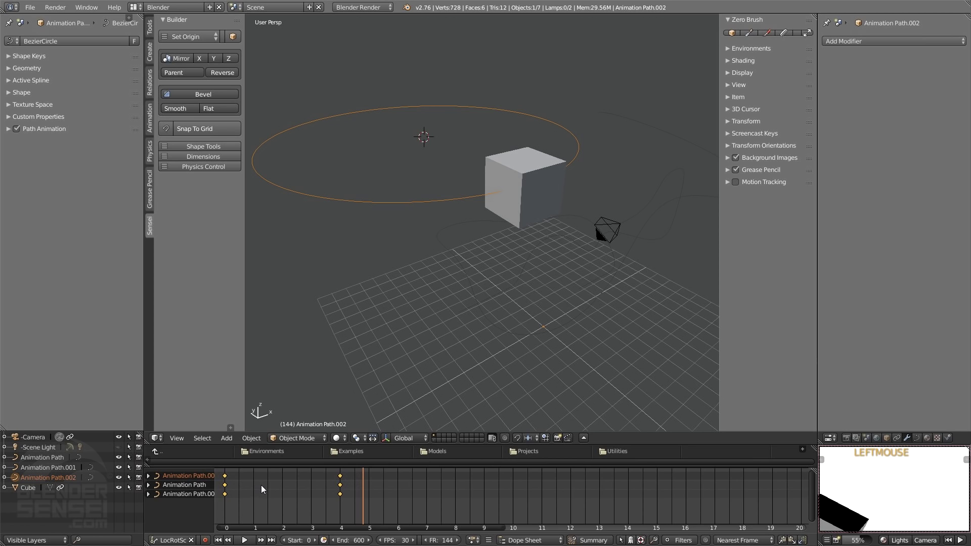
# Scrub through the timeline to examine the cube and camera at frames 75, 360 and 165
pyautogui.moveTo(297, 490); pyautogui.dragTo(298, 493, button='right')
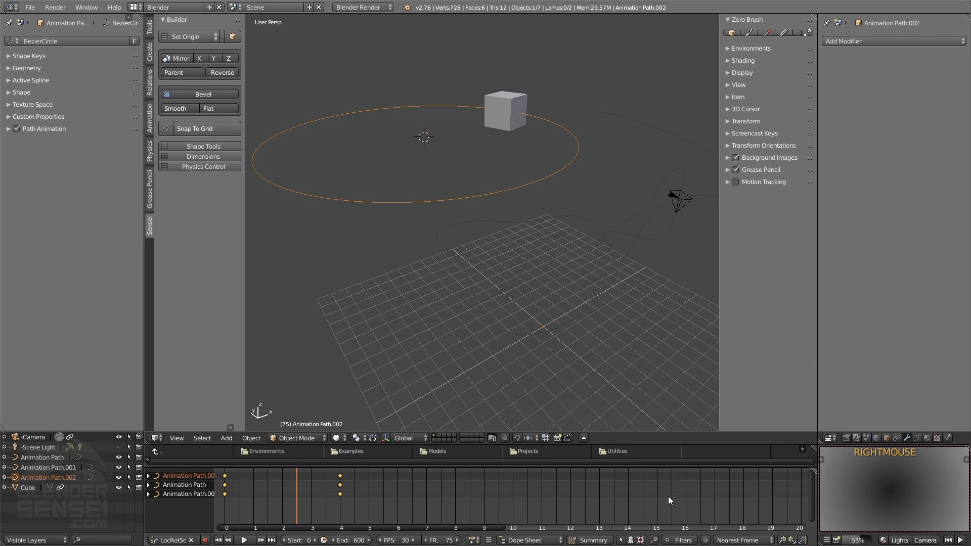
pyautogui.moveTo(552, 303); pyautogui.dragTo(535, 317, button='middle')
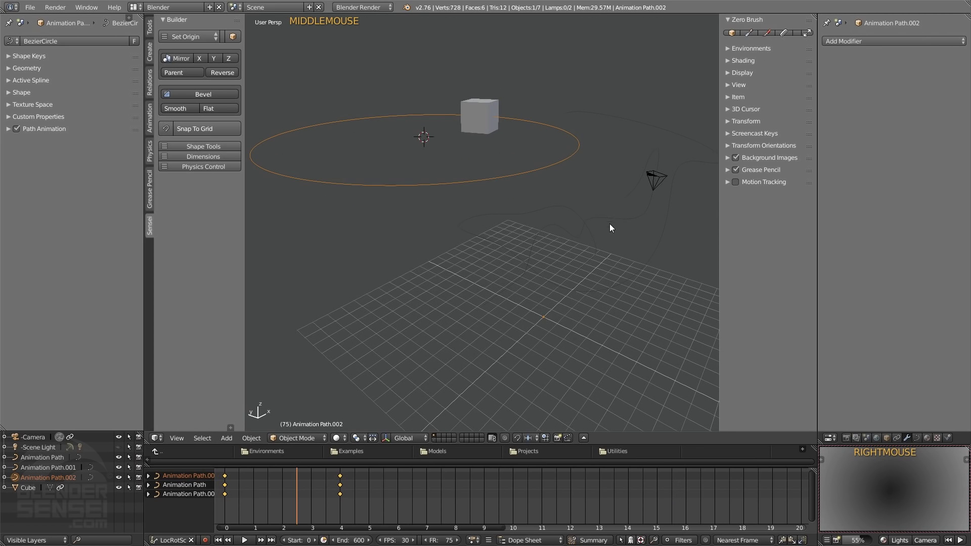
pyautogui.moveTo(582, 230); pyautogui.dragTo(404, 339, button='middle')
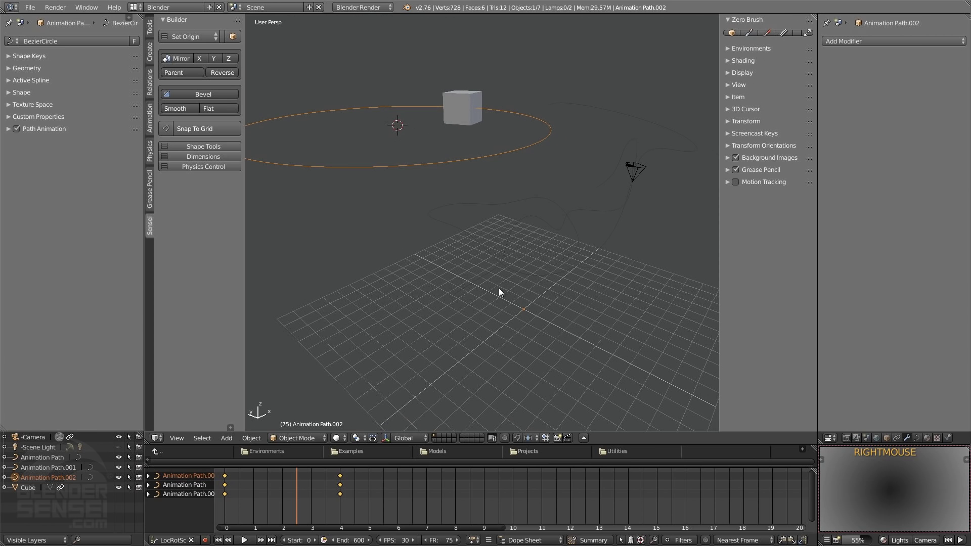
pyautogui.moveTo(543, 495); pyautogui.dragTo(578, 495, button='right')
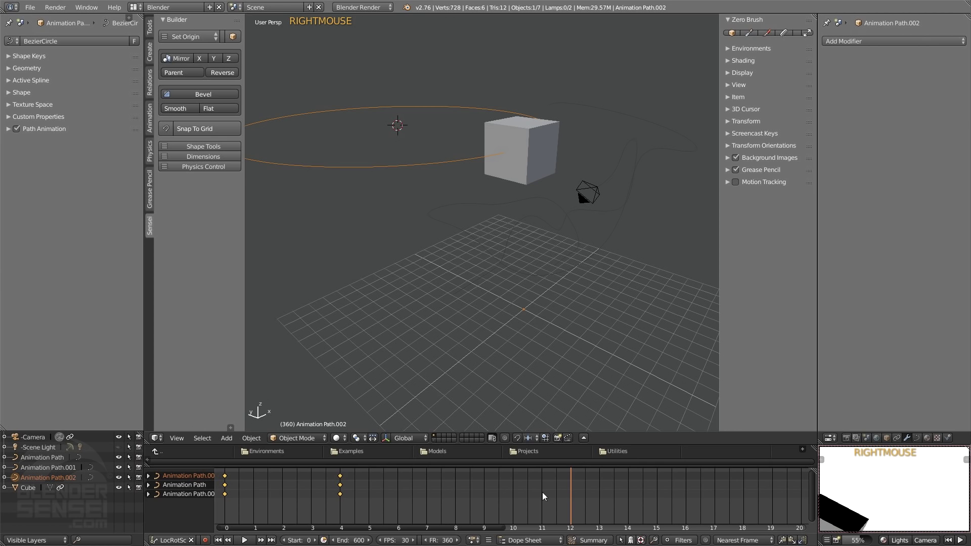
pyautogui.moveTo(510, 196); pyautogui.dragTo(486, 171, button='middle')
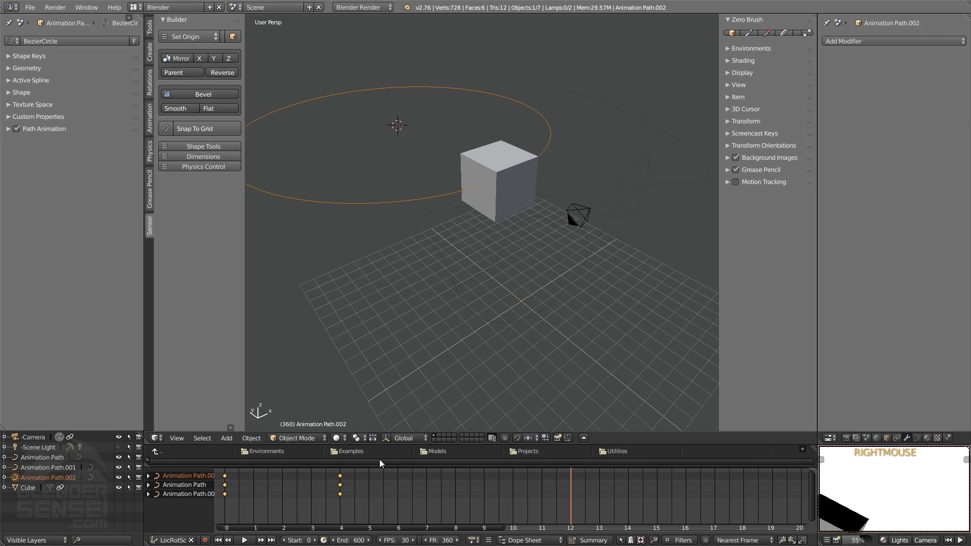
pyautogui.moveTo(390, 478); pyautogui.dragTo(388, 494, button='right')
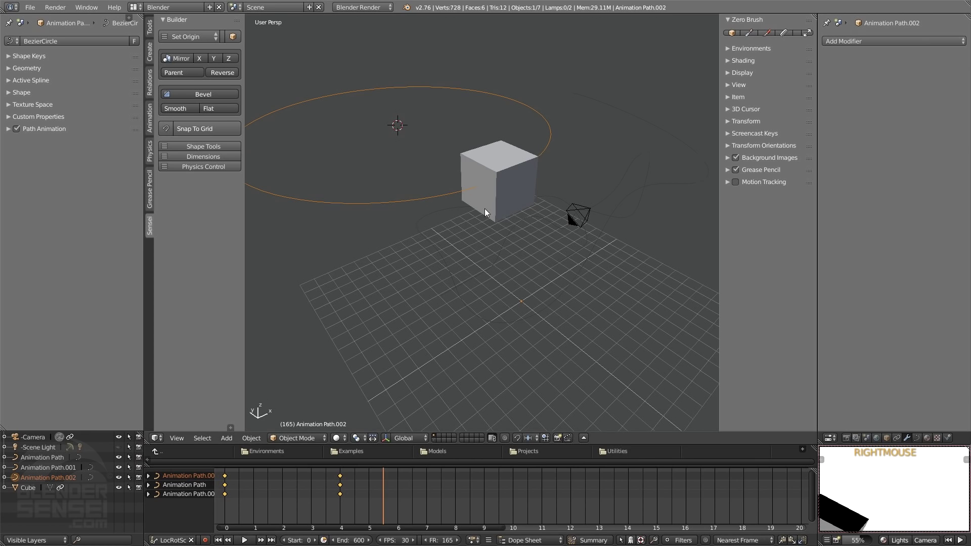
pyautogui.keyDown('shift'); pyautogui.moveTo(485, 209); pyautogui.dragTo(525, 272, button='middle'); pyautogui.keyUp('shift')
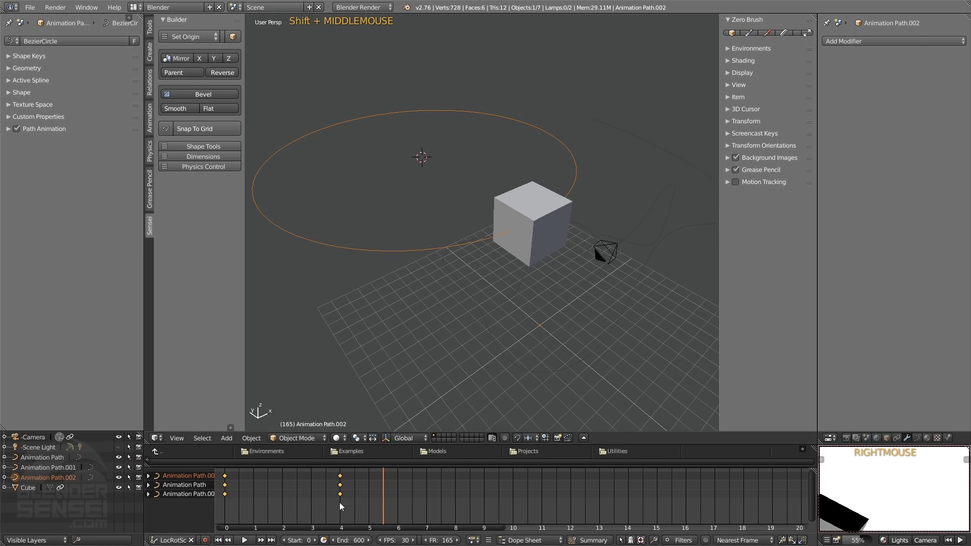
# Return to frame 0, move the circle path's end keyframe to the 2-second mark, and play the animation
pyautogui.moveTo(274, 499); pyautogui.dragTo(225, 497)
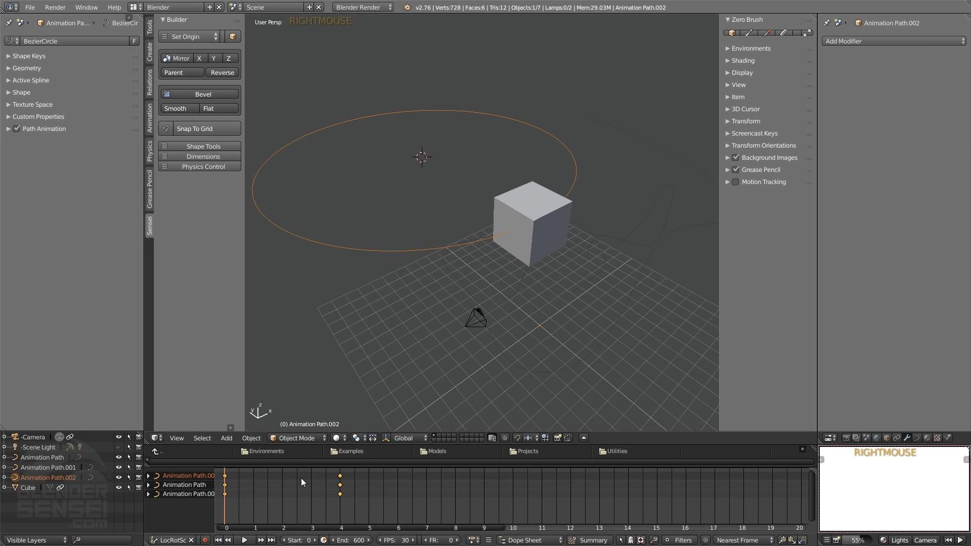
pyautogui.click(340, 476)
pyautogui.press('g')
pyautogui.click(284, 486)
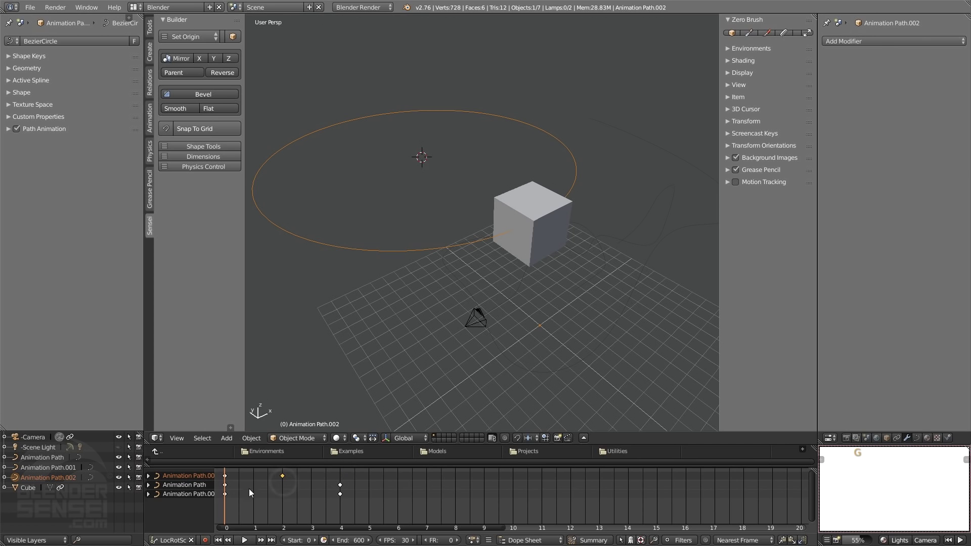
pyautogui.click(245, 540)
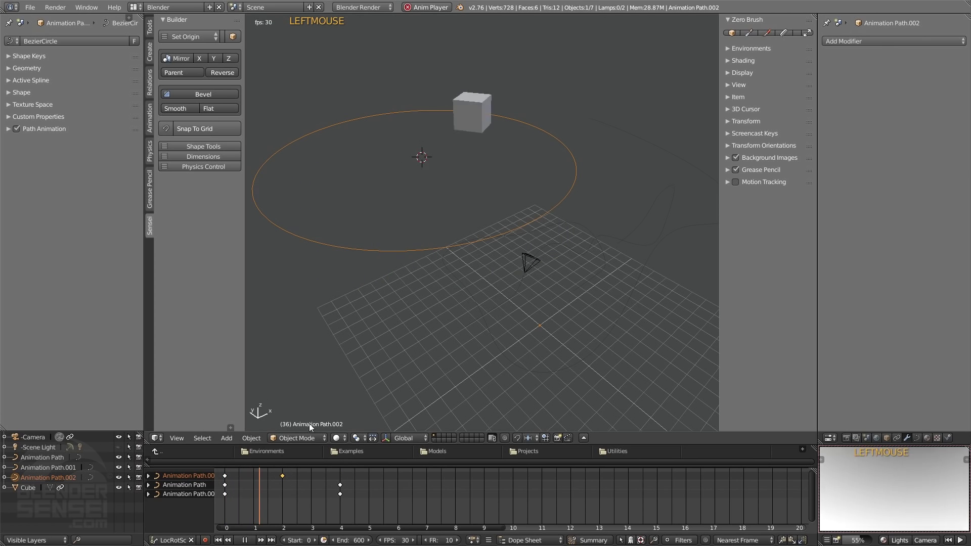
pyautogui.click(245, 540)
pyautogui.click(218, 540)
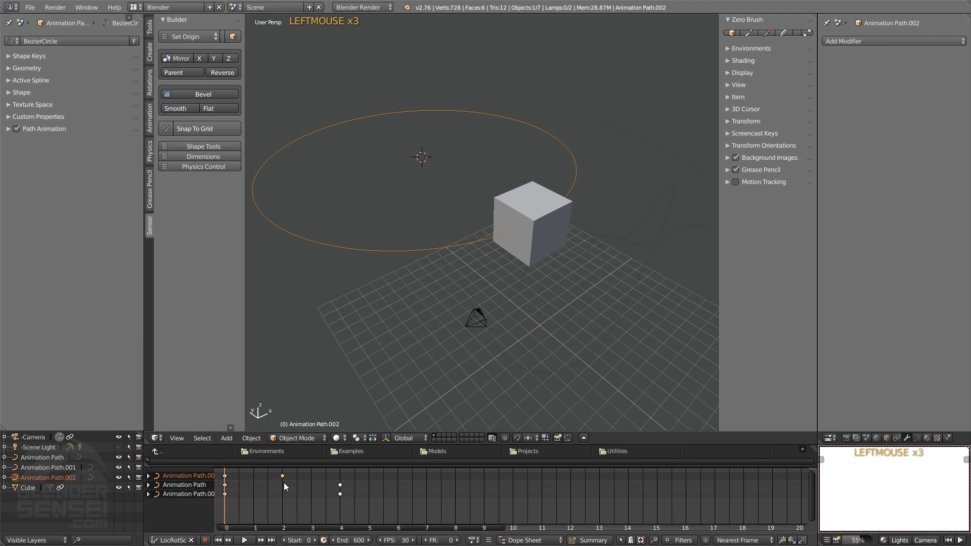
# Move the circle path's end keyframe to just past the 8-second mark and play the animation
pyautogui.press('g')
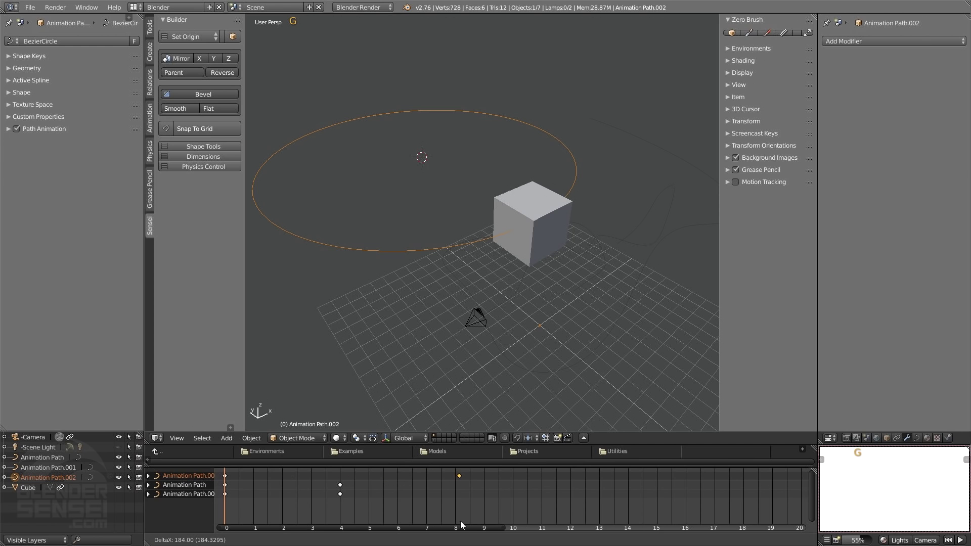
pyautogui.click(461, 521)
pyautogui.click(246, 540)
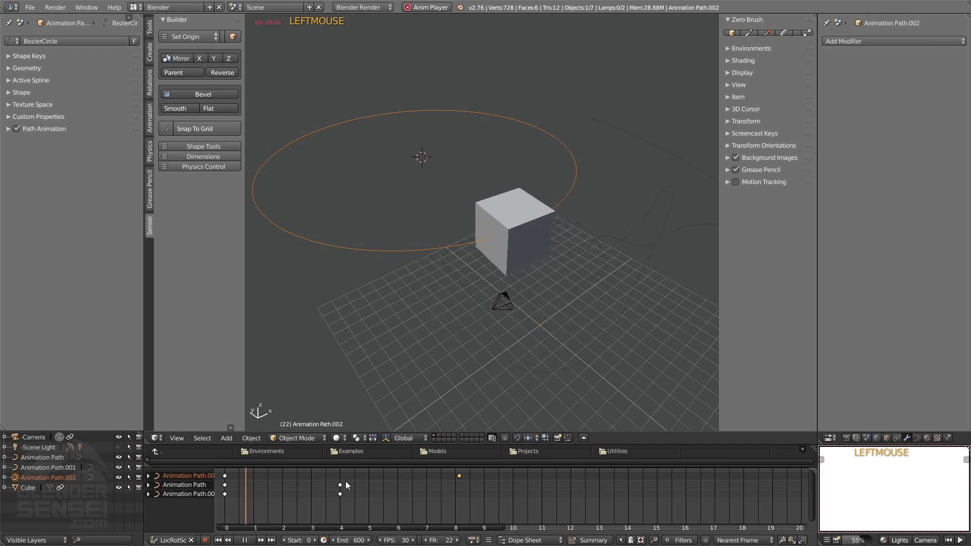
pyautogui.click(246, 541)
# Set the current frame to 120 and move the circle path's end keyframe to the 4-second mark
pyautogui.moveTo(357, 494); pyautogui.dragTo(339, 485, button='right')
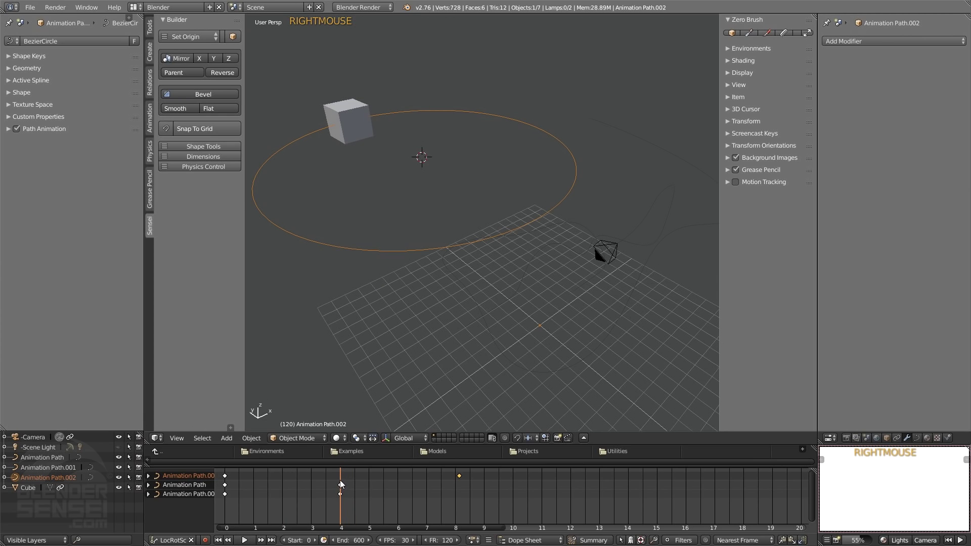
pyautogui.click(459, 476)
pyautogui.press('g')
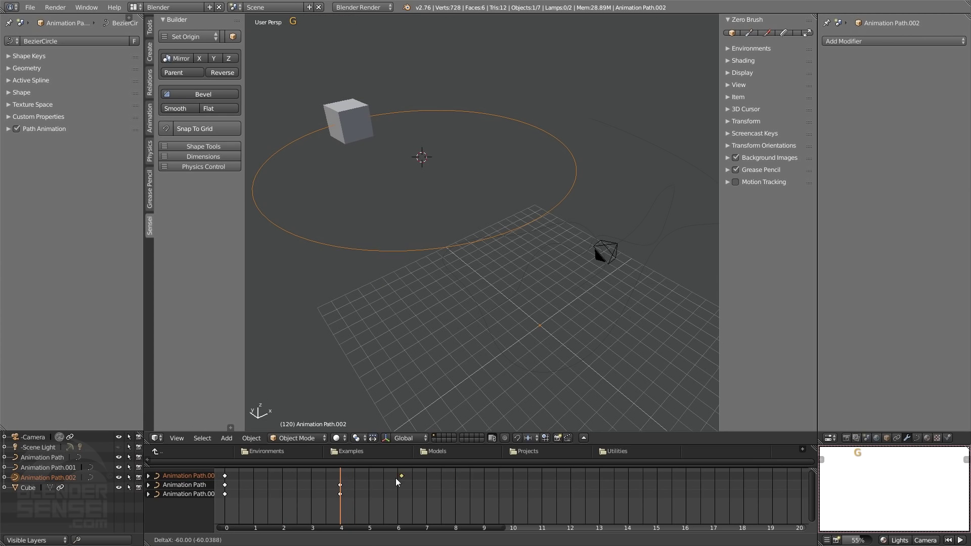
pyautogui.click(346, 486)
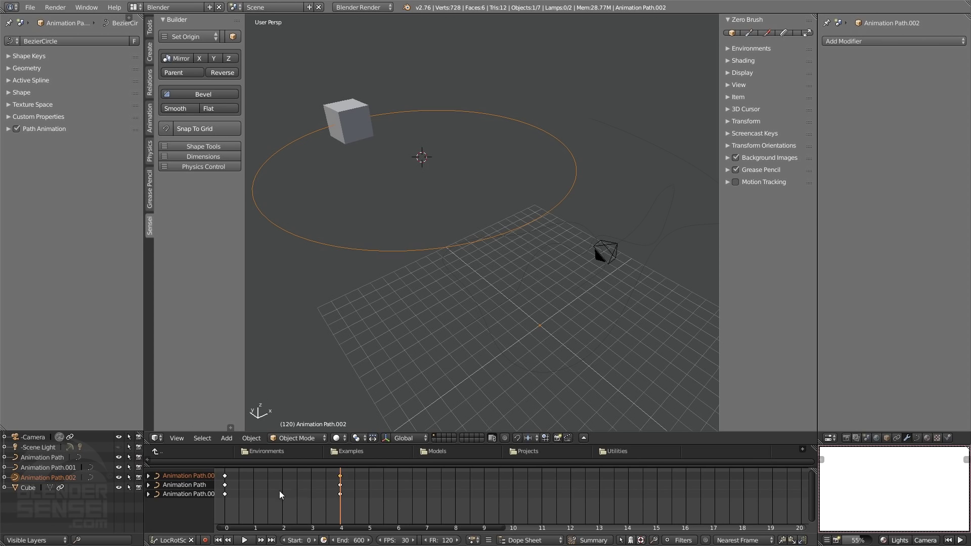
# Scale the circle path's start and end keyframes by 2 from frame 0, placing the end keyframe at 8 seconds
pyautogui.keyDown('shift'); pyautogui.click(225, 476); pyautogui.keyUp('shift')
pyautogui.moveTo(252, 485); pyautogui.dragTo(226, 478, button='right')
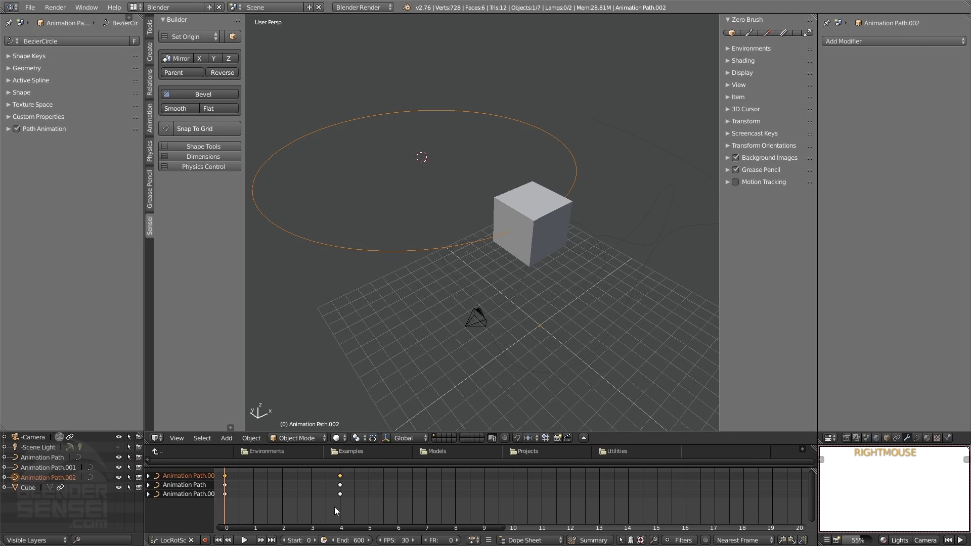
pyautogui.press('s')
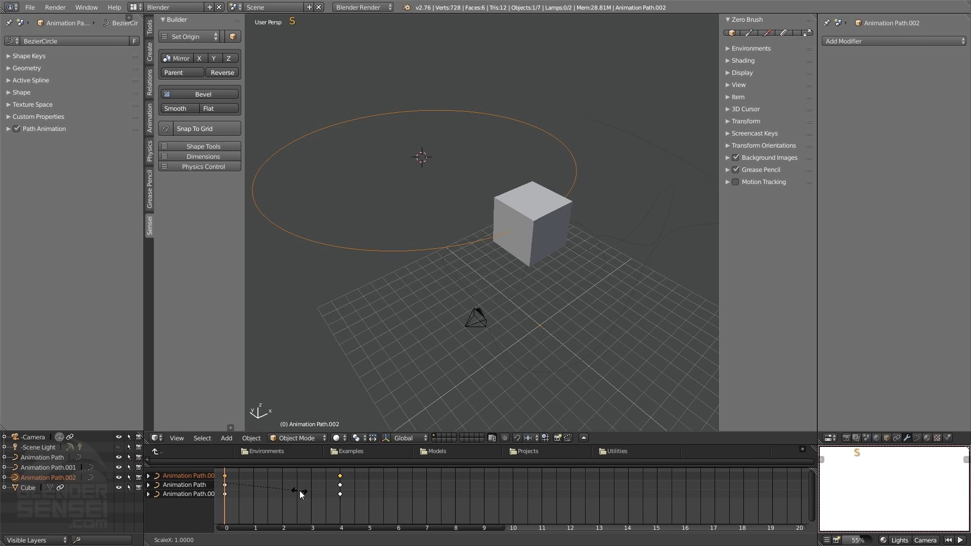
pyautogui.press('2')
pyautogui.click(300, 491)
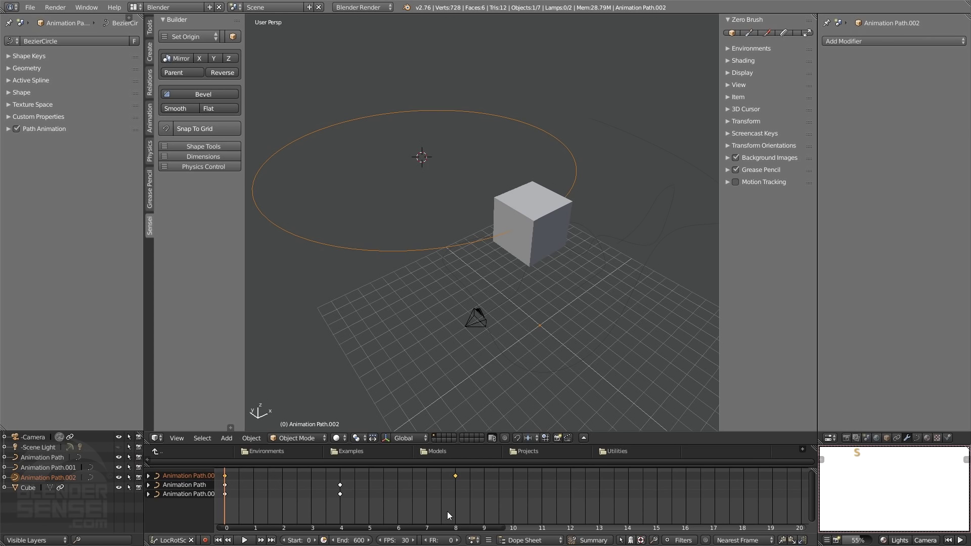
# Play the animation to check the cube's slower travel along the circle path, and return to frame 0
pyautogui.click(244, 541)
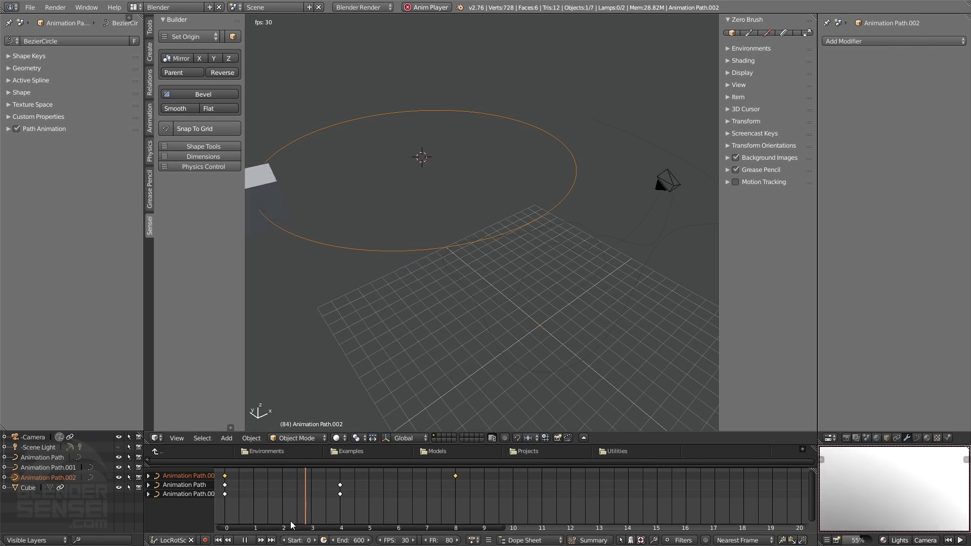
pyautogui.click(248, 540)
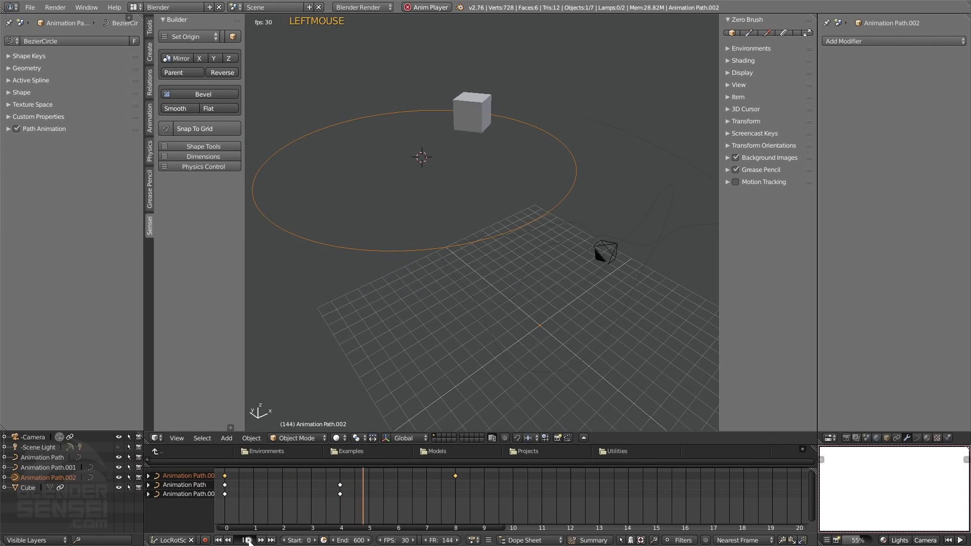
pyautogui.click(218, 540)
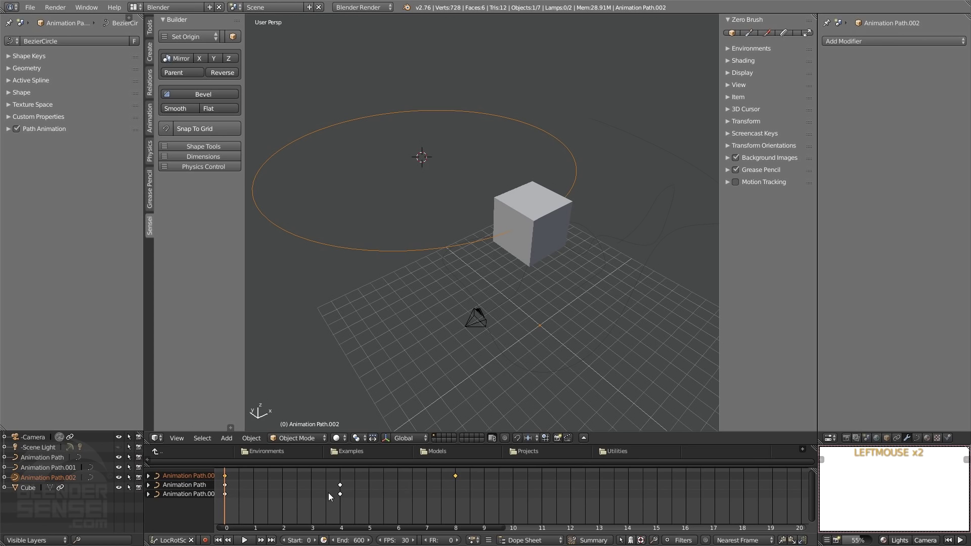
# Scale the circle path's keyframes by 0.5 twice from frame 0, bringing the end keyframe to 2 seconds, and play the animation
pyautogui.write('s')
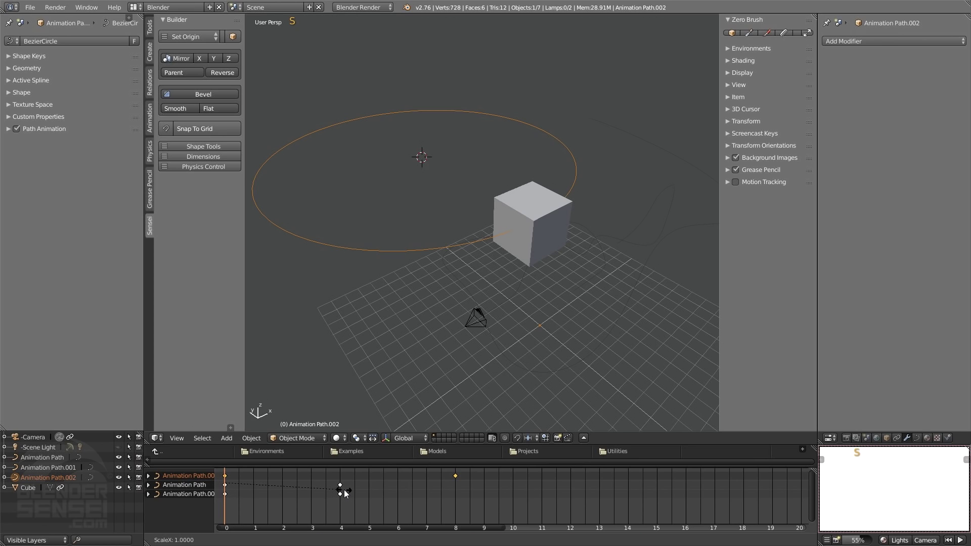
pyautogui.write('.5')
pyautogui.press('Return')
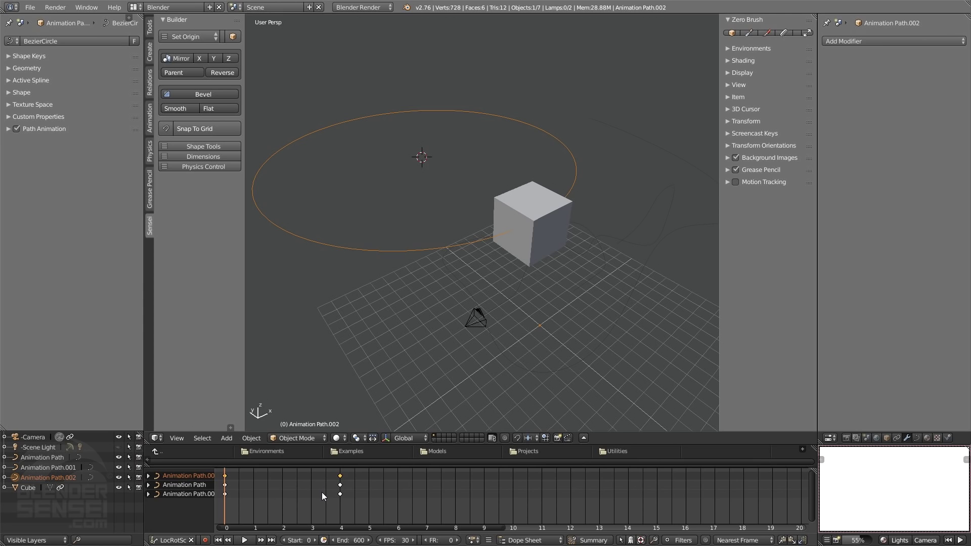
pyautogui.write('s.')
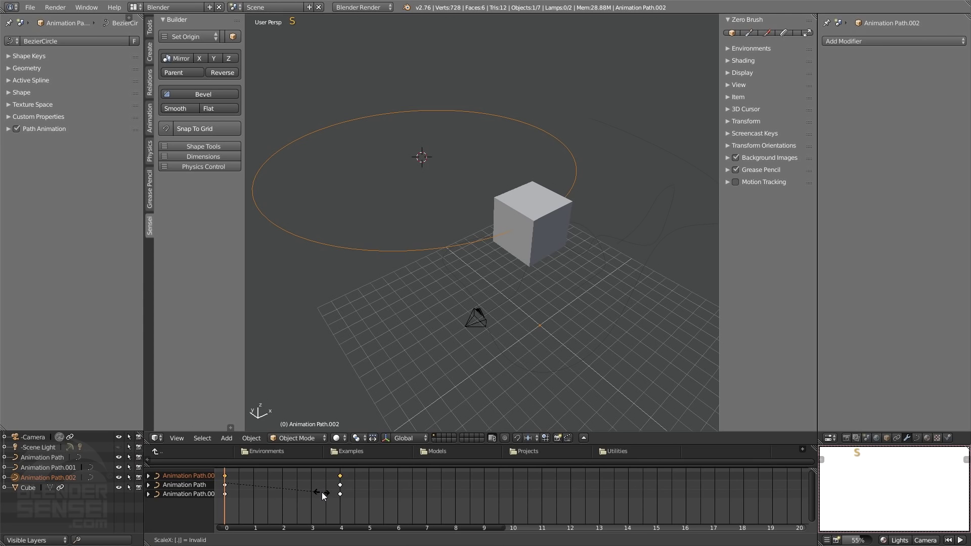
pyautogui.write('5')
pyautogui.click(322, 493)
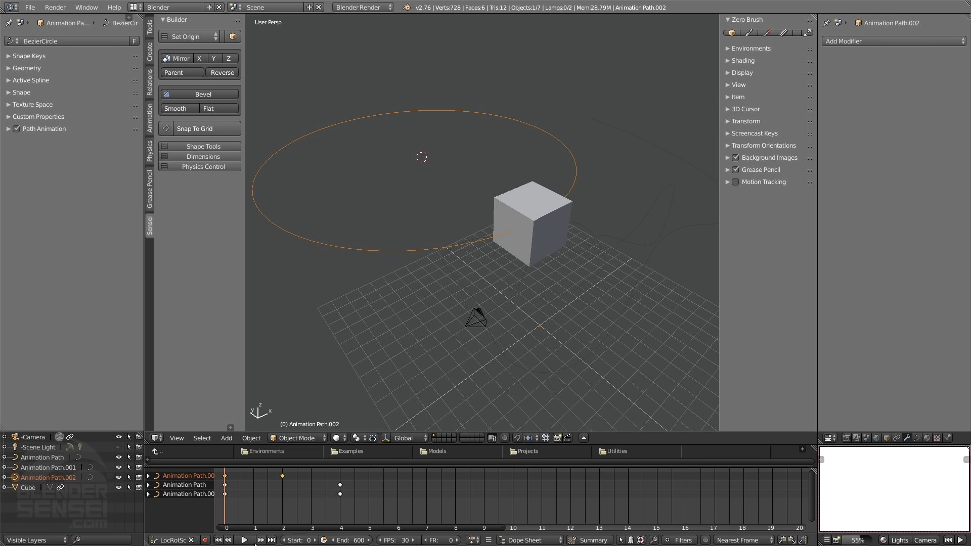
pyautogui.click(245, 541)
# Rename the Animation Path.002 object as "Animation Path Circle"
pyautogui.doubleClick(62, 478)
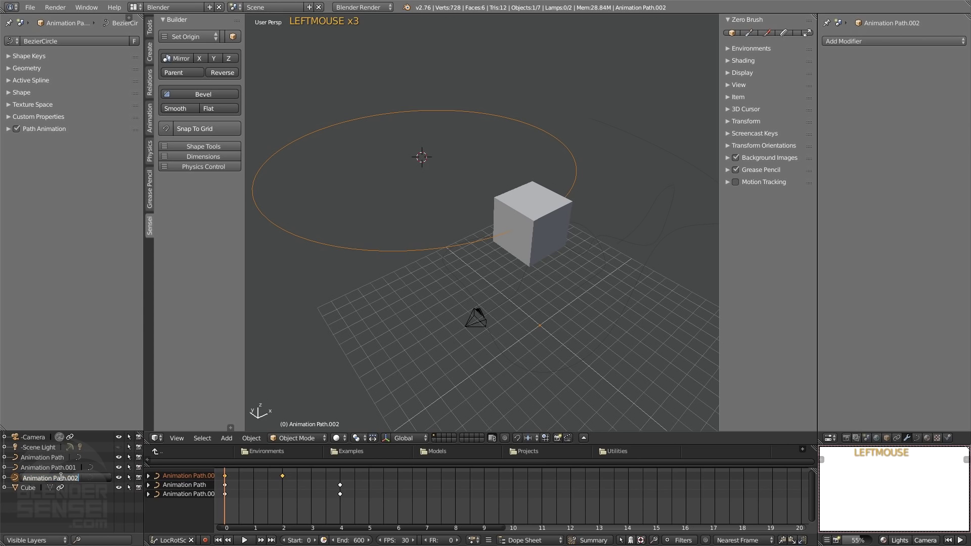
pyautogui.write('Anim')
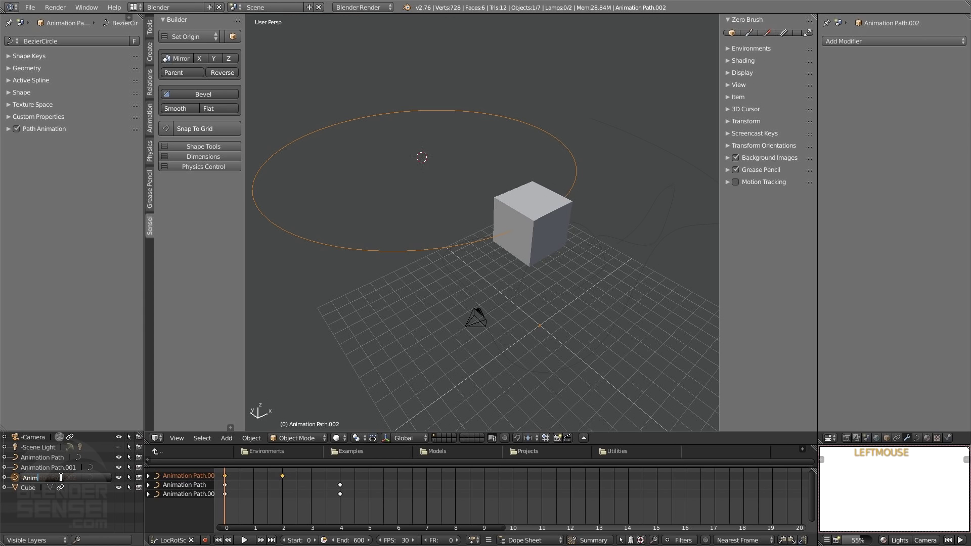
pyautogui.write('ation Path Circle')
pyautogui.press('Return')
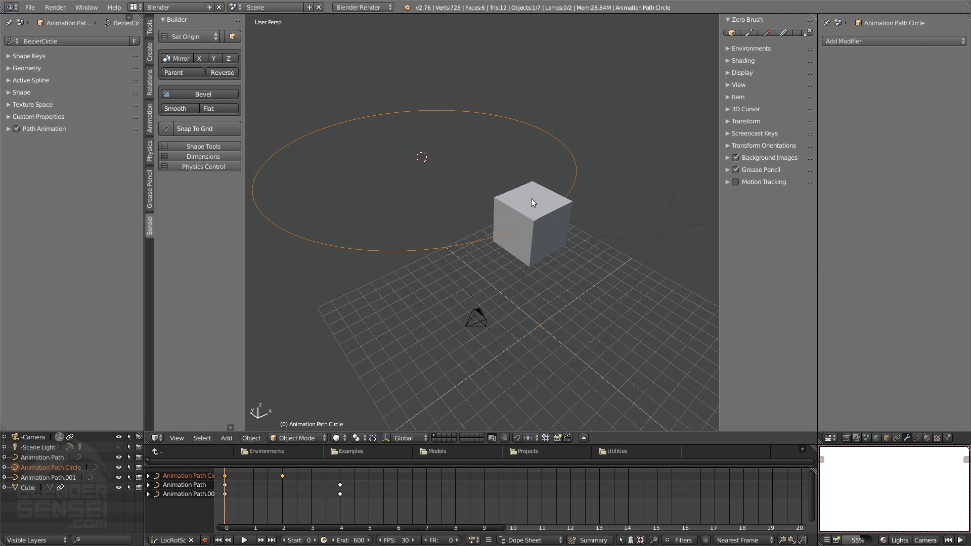
# Examine the object data settings of the other two animation paths and the cube, and reselect the circle path
pyautogui.click(917, 439)
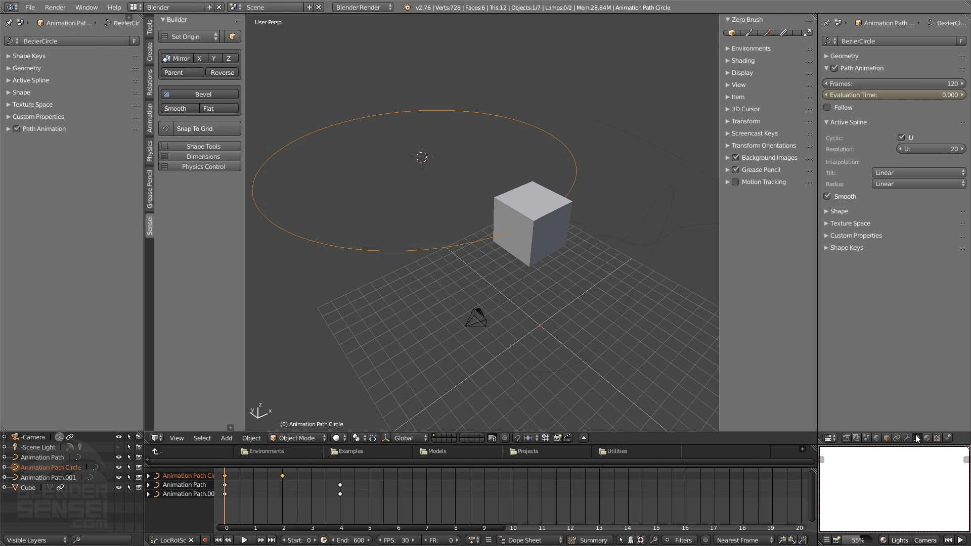
pyautogui.click(474, 288)
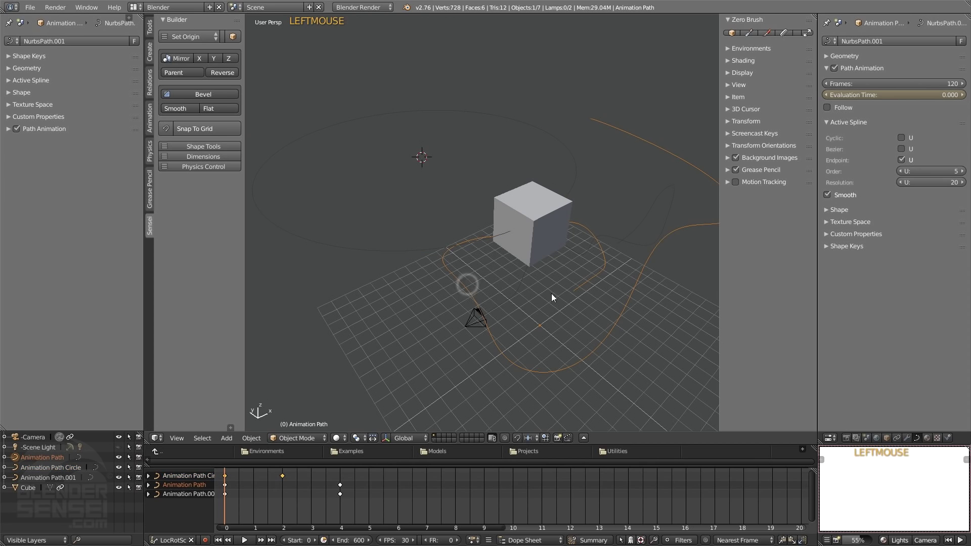
pyautogui.click(633, 238)
pyautogui.click(632, 302)
pyautogui.click(534, 217)
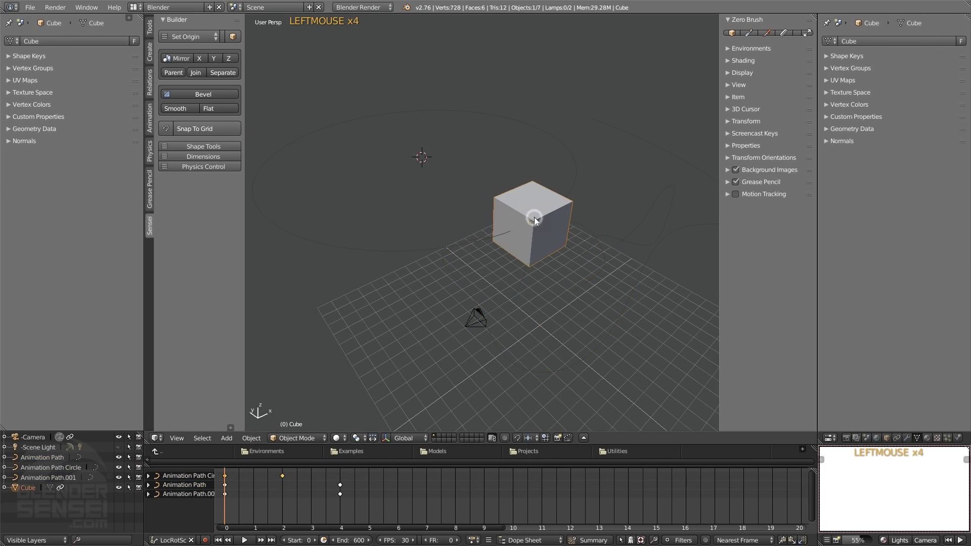
pyautogui.click(476, 318)
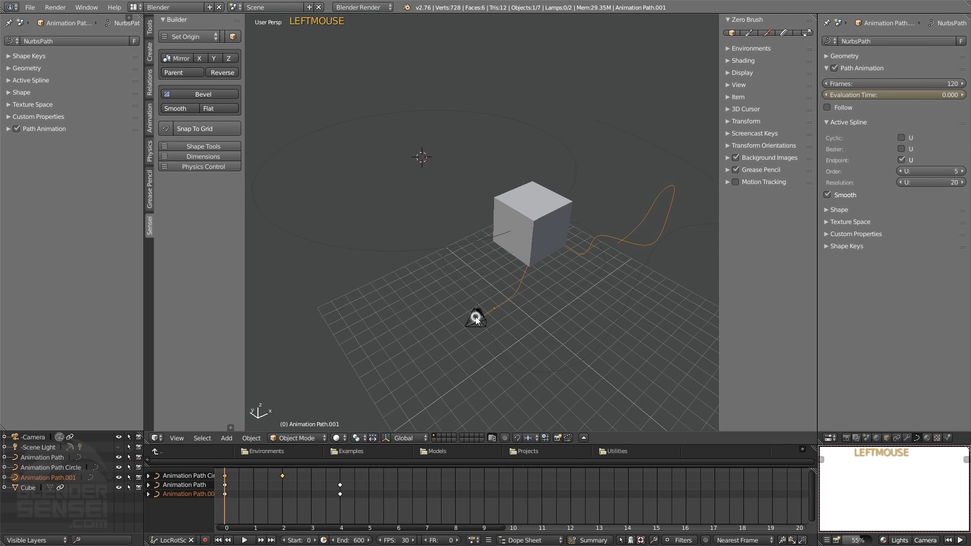
pyautogui.click(531, 356)
pyautogui.click(413, 250)
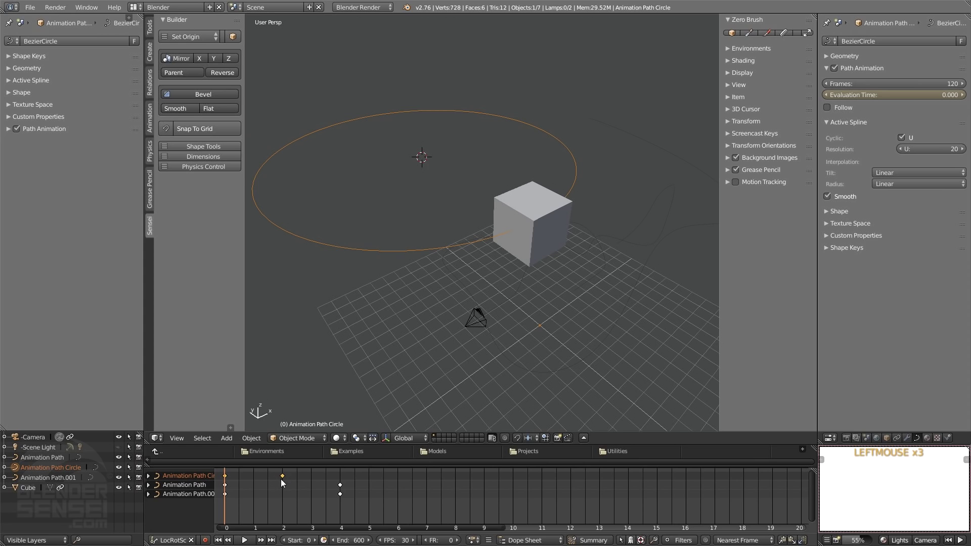
# Go to the circle path's end keyframe at frame 60 and set its evaluation time to 240
pyautogui.moveTo(226, 487); pyautogui.dragTo(281, 475, button='right')
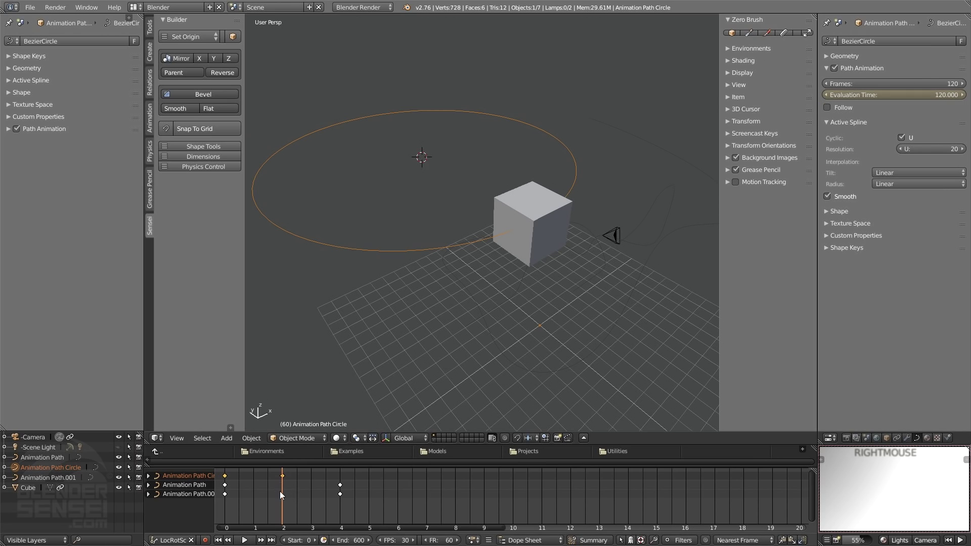
pyautogui.moveTo(280, 491)
pyautogui.mouseDown(button='right')
pyautogui.moveTo(243, 488)
pyautogui.moveTo(287, 488)
pyautogui.mouseUp(button='right')
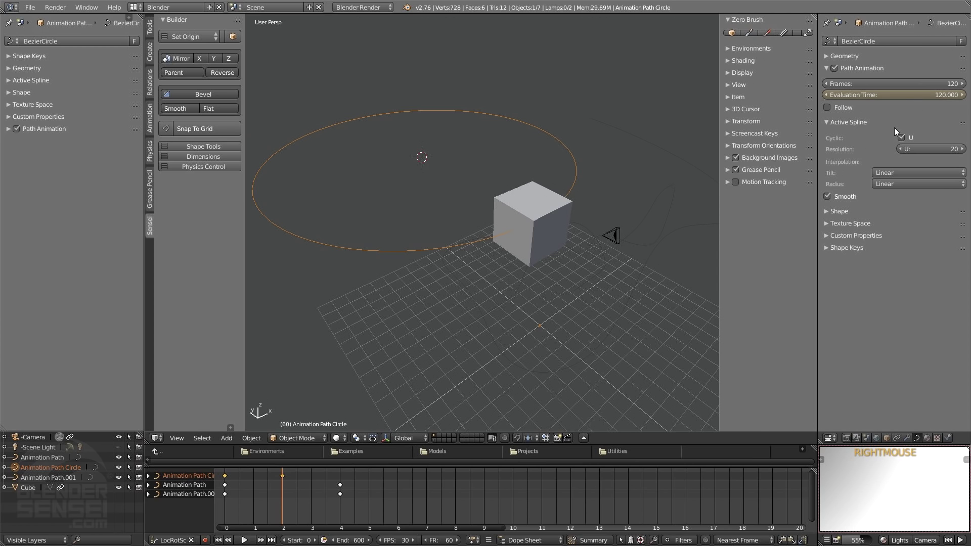
pyautogui.rightClick(288, 498)
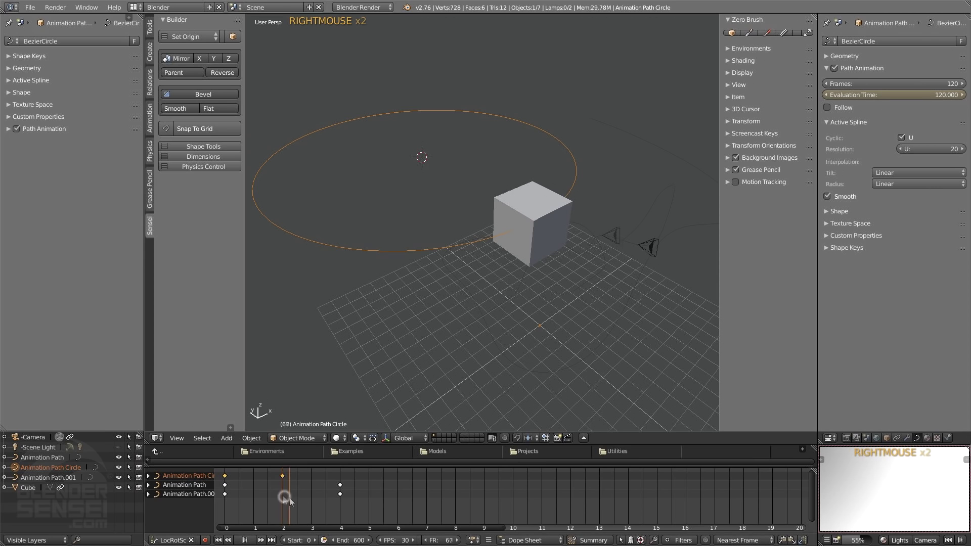
pyautogui.rightClick(283, 485)
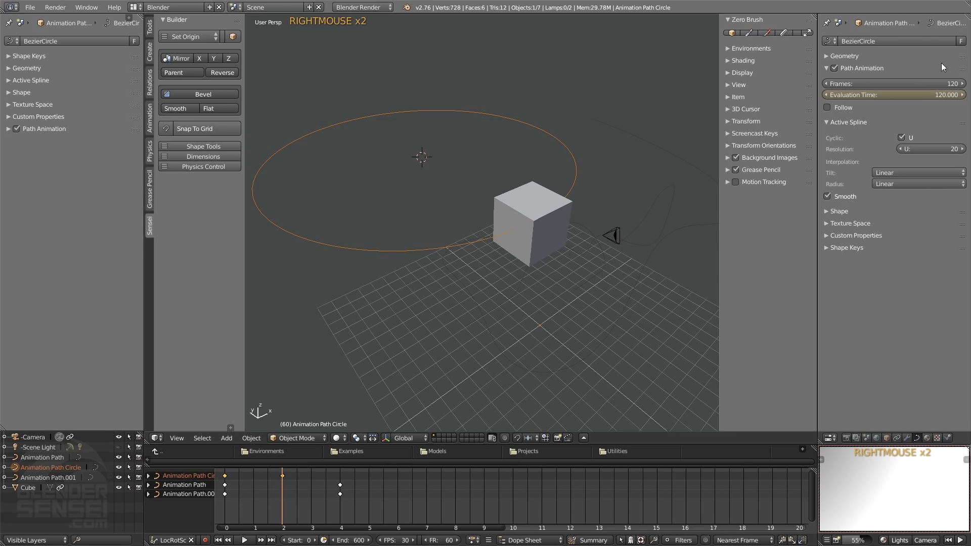
pyautogui.click(925, 97)
pyautogui.write('240')
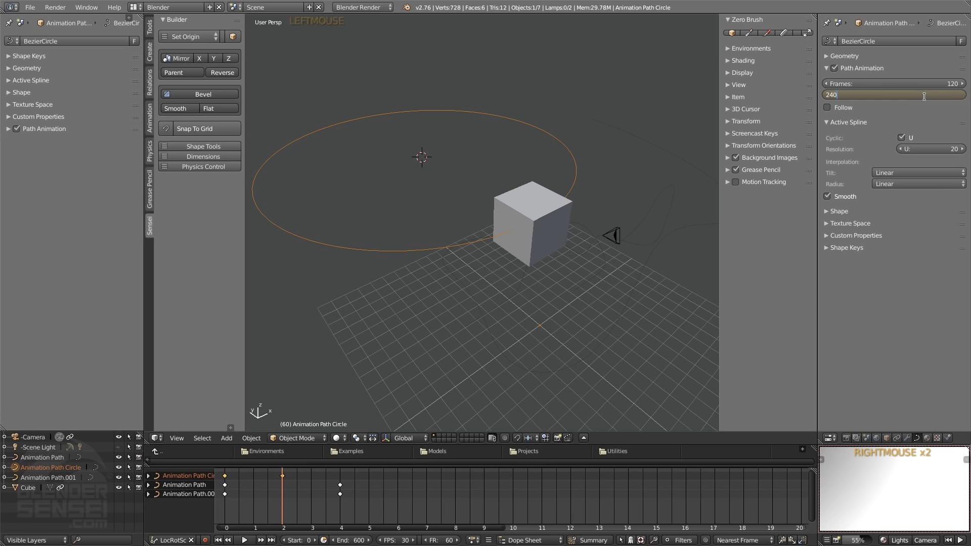
pyautogui.press('Return')
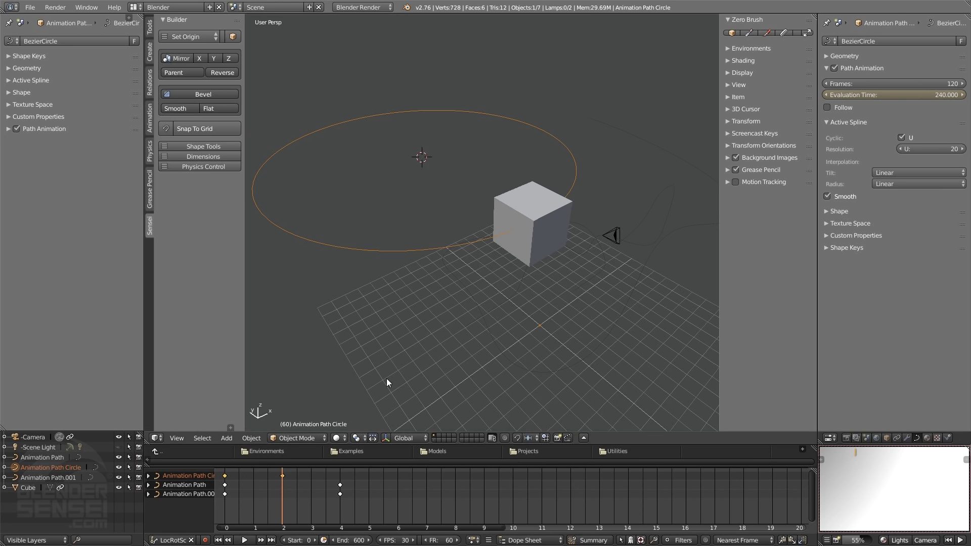
# Play the animation from frame 0 to check the cube's laps around the circle path
pyautogui.click(218, 540)
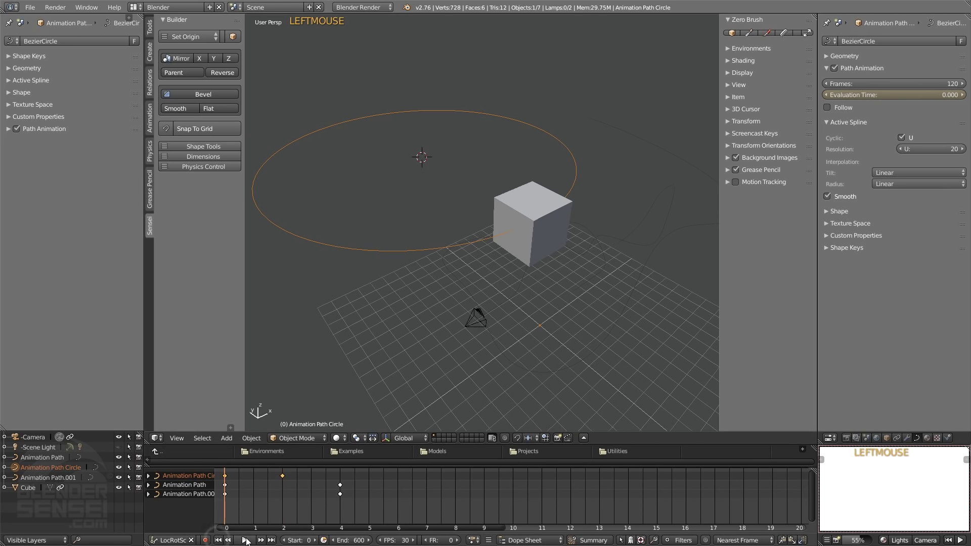
pyautogui.click(245, 540)
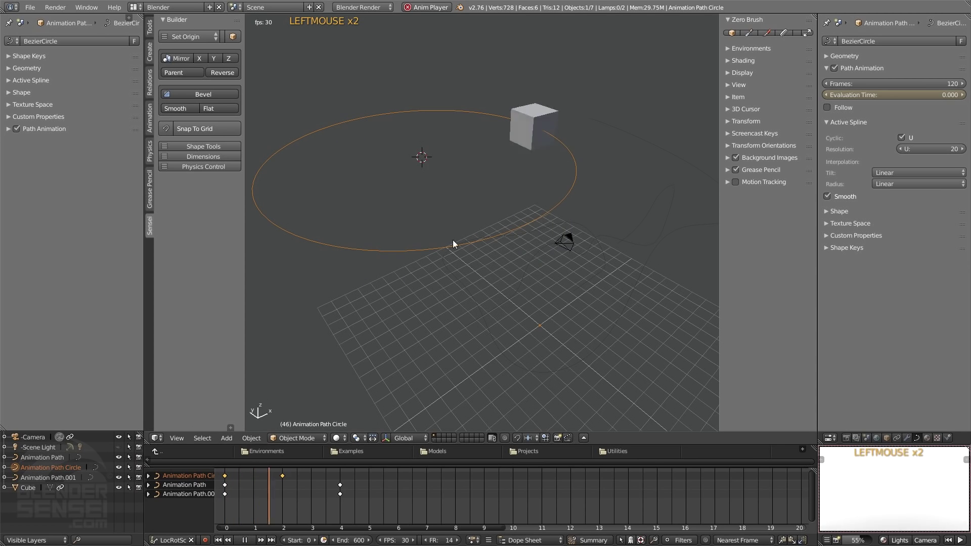
pyautogui.click(245, 540)
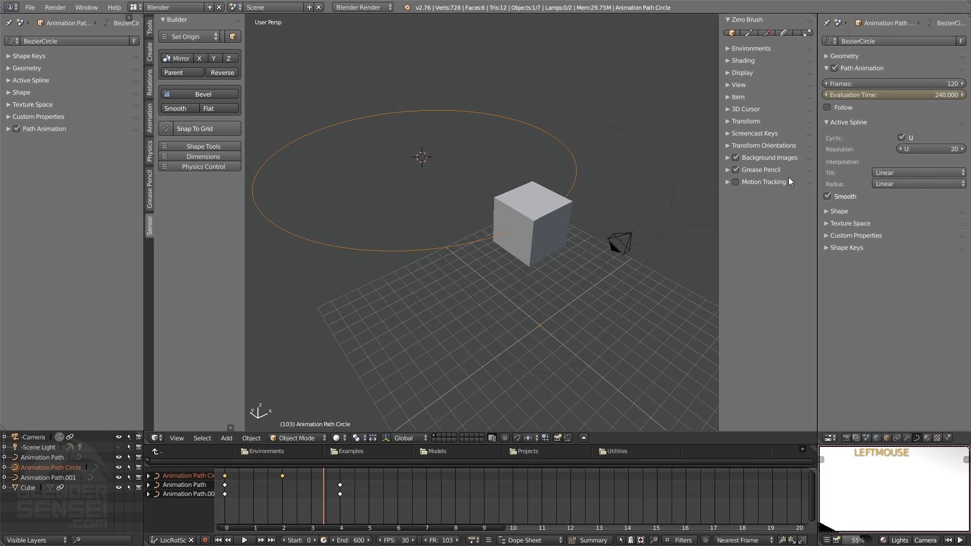
# Return to frame 0 and scale the circle path's keyframes by 2, placing the end keyframe at 4 seconds
pyautogui.moveTo(290, 489)
pyautogui.mouseDown(button='right')
pyautogui.moveTo(258, 496)
pyautogui.moveTo(284, 496)
pyautogui.mouseUp(button='right')
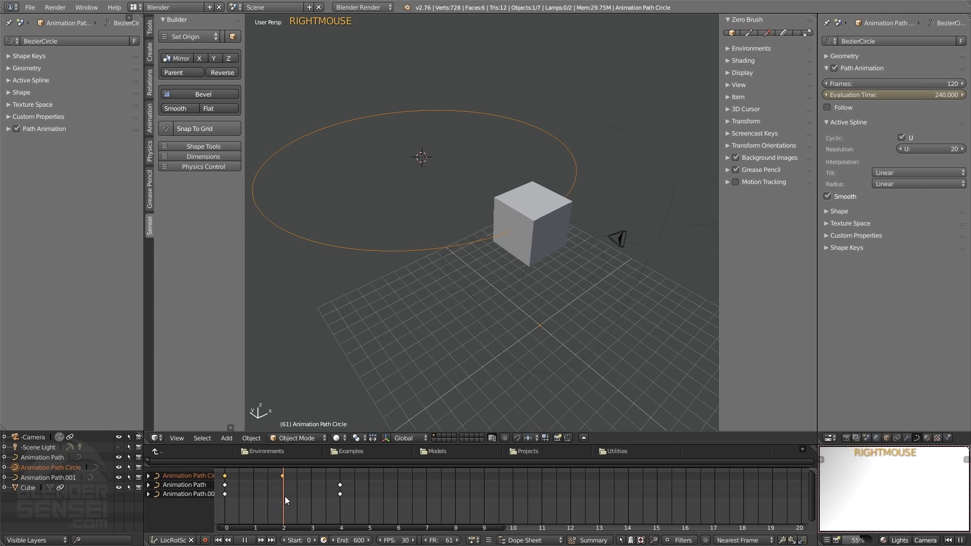
pyautogui.hotkey('shift', 'Left')
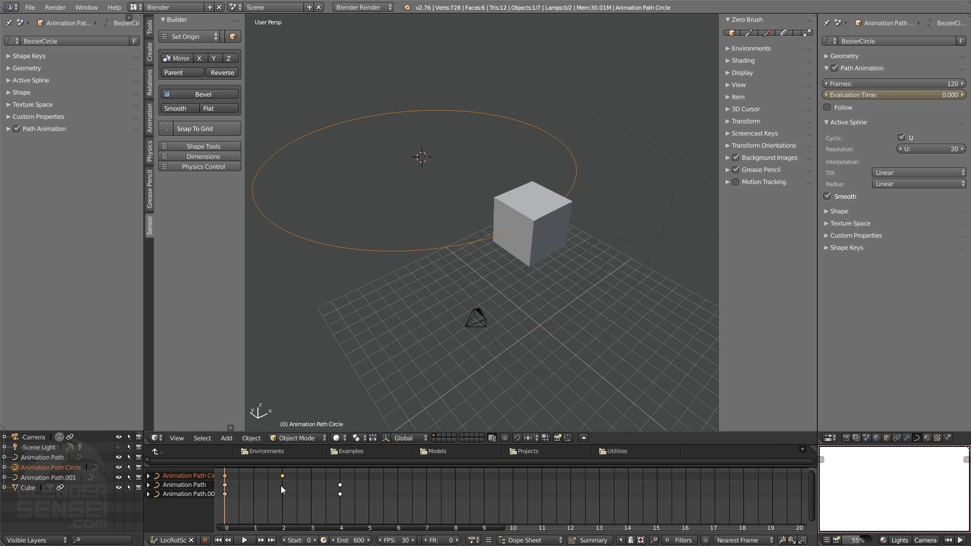
pyautogui.press('s')
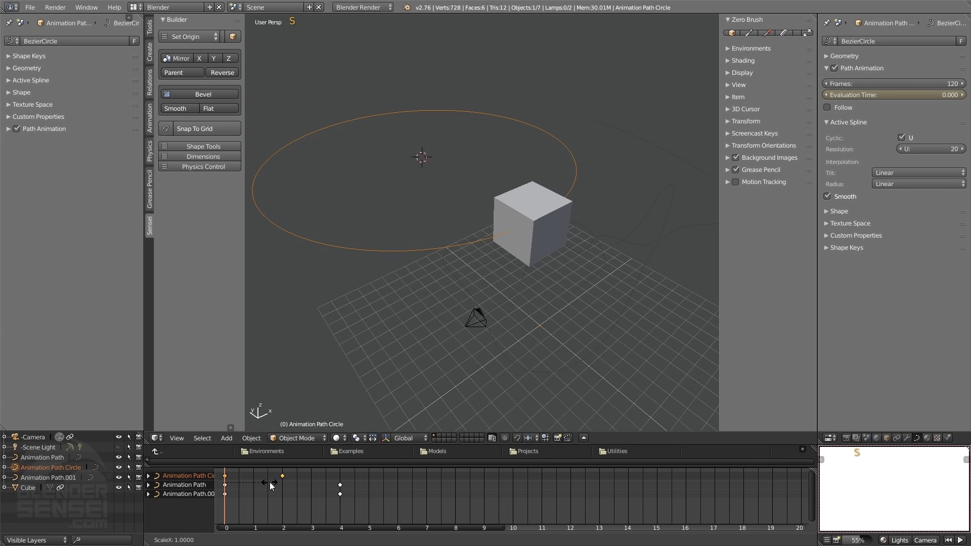
pyautogui.press('2')
pyautogui.click(269, 481)
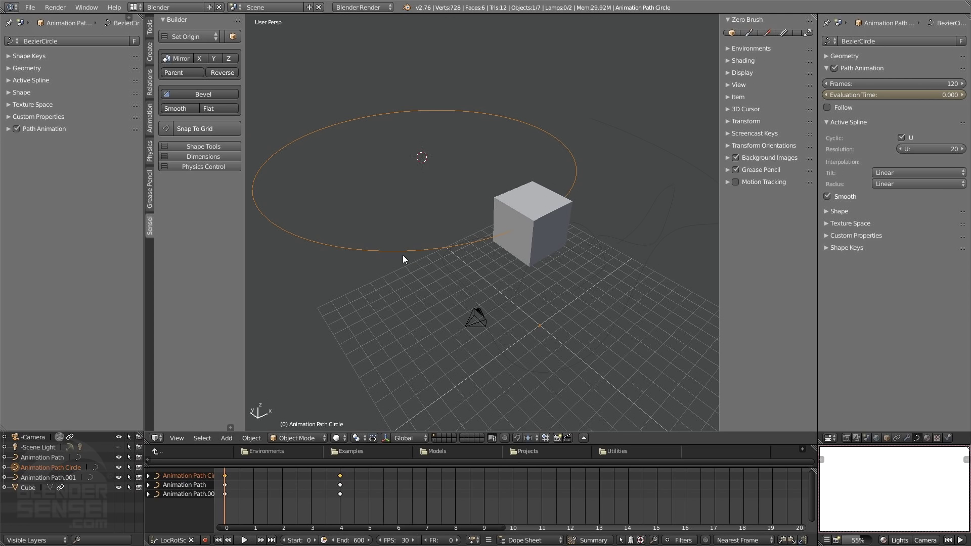
# Reverse the circle path's direction, play the animation, and return to frame 0
pyautogui.click(225, 73)
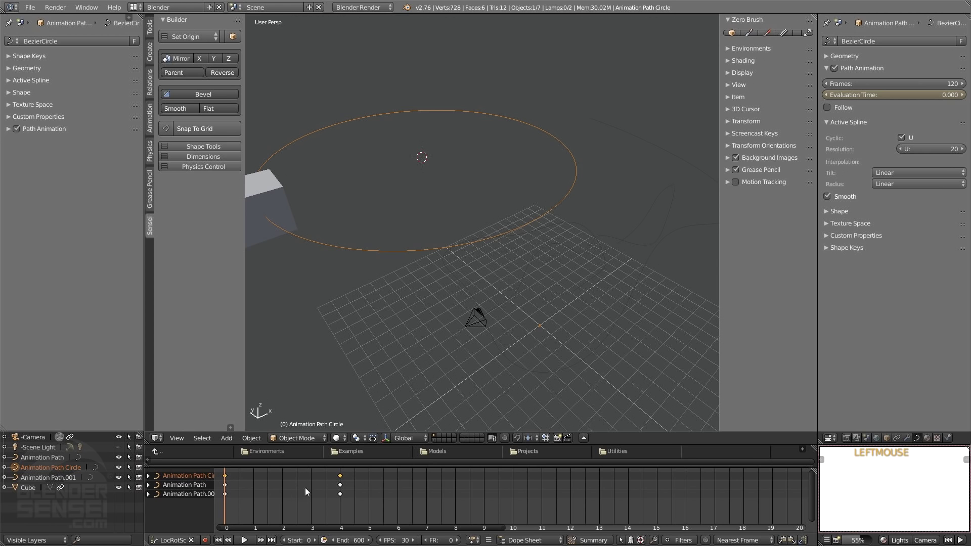
pyautogui.click(244, 540)
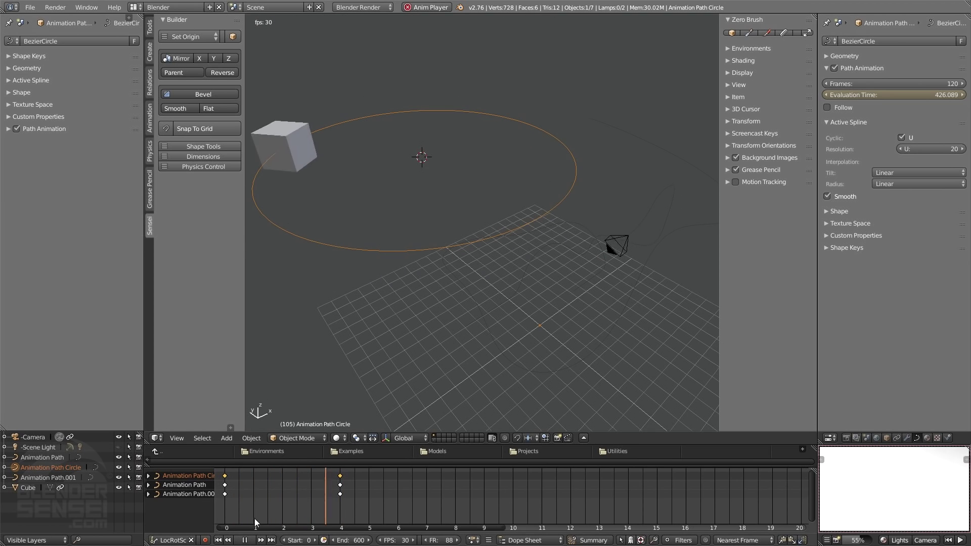
pyautogui.click(245, 540)
pyautogui.click(218, 541)
# Make the cube follow the wavy Animation Path curve instead of the circle path
pyautogui.moveTo(470, 225); pyautogui.dragTo(333, 250, button='middle')
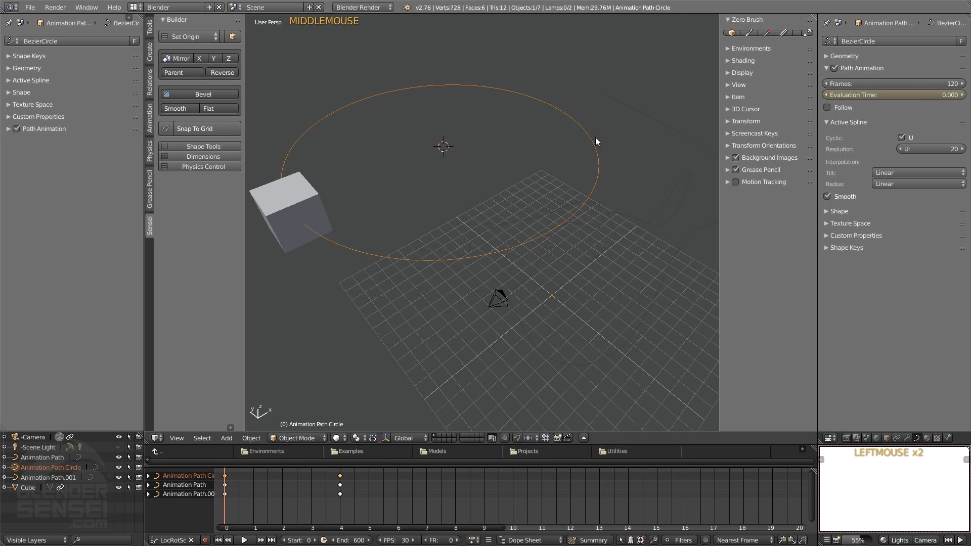
pyautogui.moveTo(490, 268)
pyautogui.mouseDown(button='middle')
pyautogui.moveTo(563, 223)
pyautogui.moveTo(530, 233)
pyautogui.moveTo(481, 233)
pyautogui.moveTo(490, 217)
pyautogui.moveTo(481, 222)
pyautogui.mouseUp(button='middle')
pyautogui.click(548, 231)
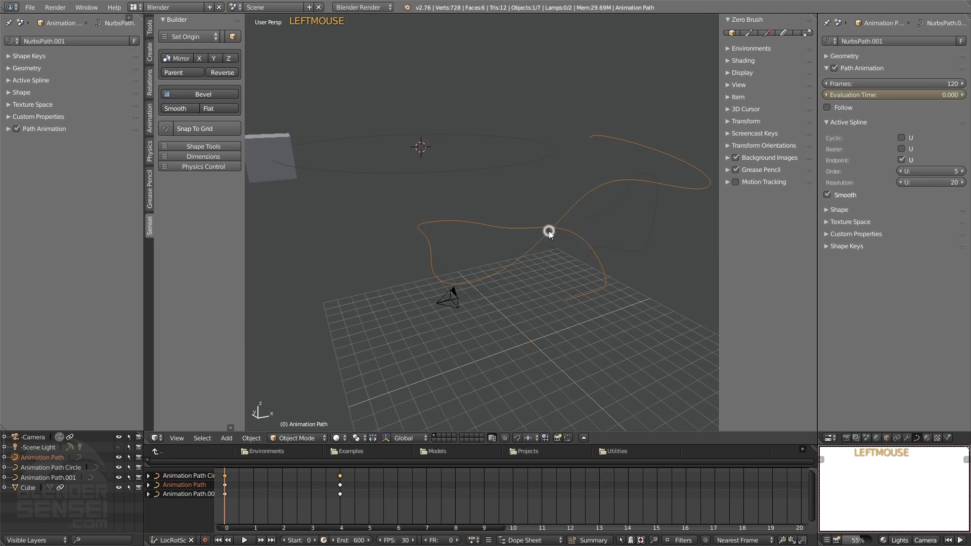
pyautogui.moveTo(548, 230); pyautogui.dragTo(542, 263, button='middle')
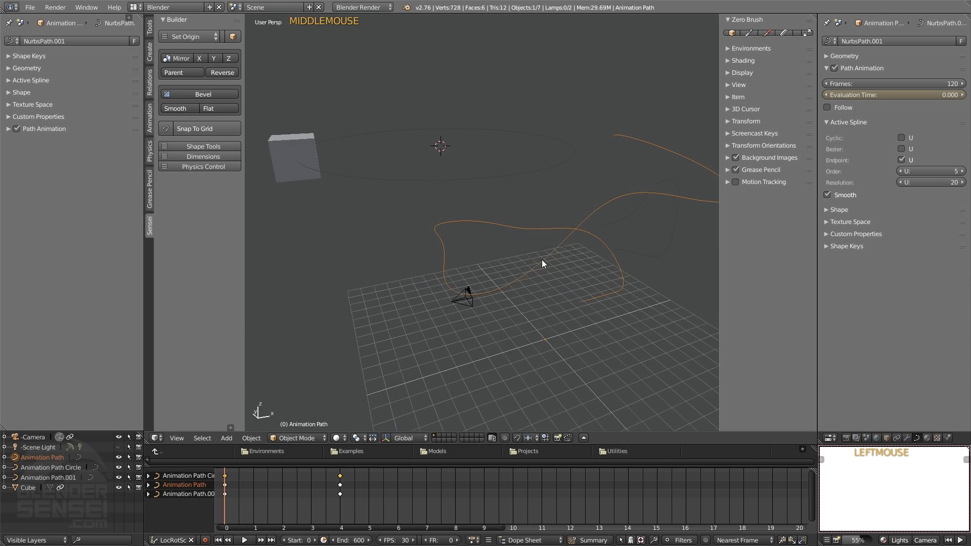
pyautogui.click(291, 142)
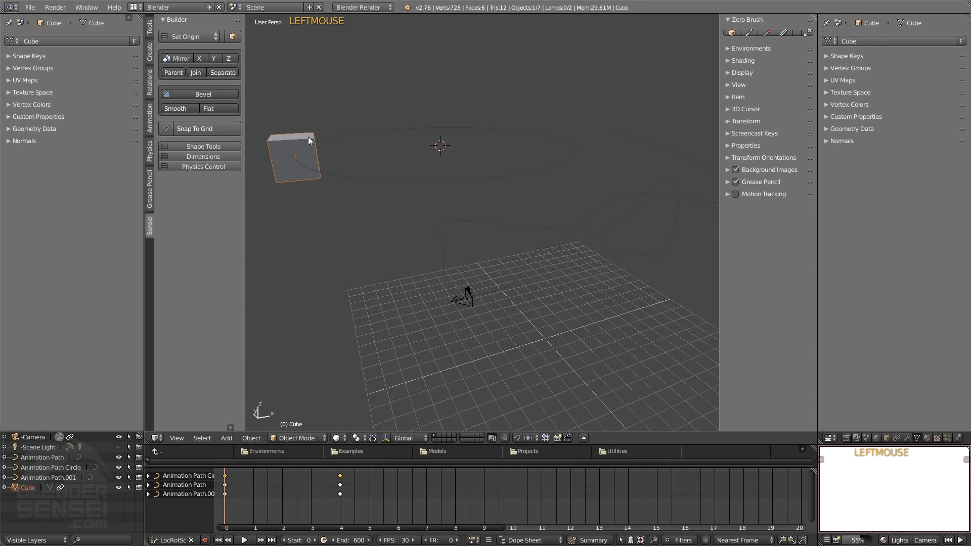
pyautogui.moveTo(411, 214); pyautogui.dragTo(553, 217, button='middle')
pyautogui.keyDown('shift'); pyautogui.click(571, 204); pyautogui.keyUp('shift')
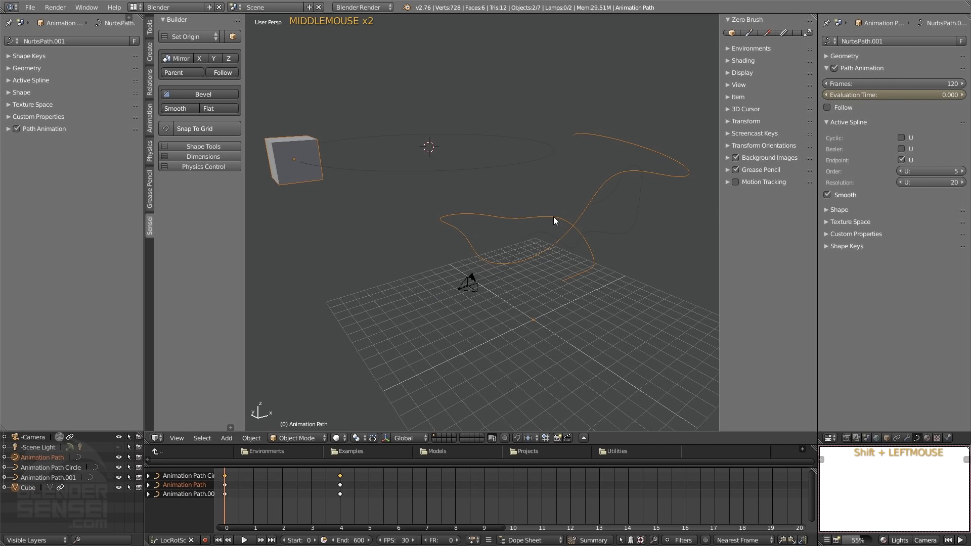
pyautogui.click(227, 72)
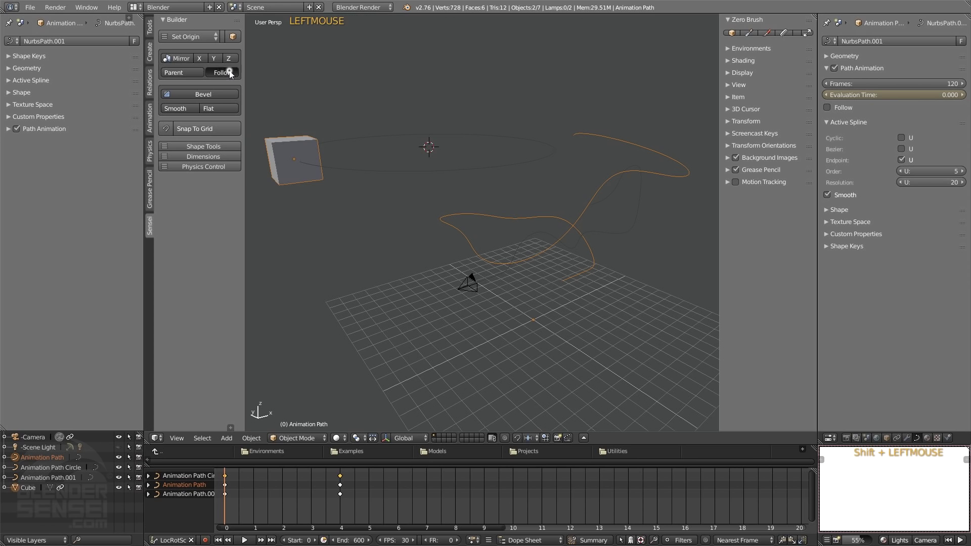
# Play the animation to check the cube's movement along the wavy path, ending back at frame 0
pyautogui.keyDown('shift'); pyautogui.moveTo(571, 167); pyautogui.dragTo(544, 178, button='middle'); pyautogui.keyUp('shift')
pyautogui.click(244, 540)
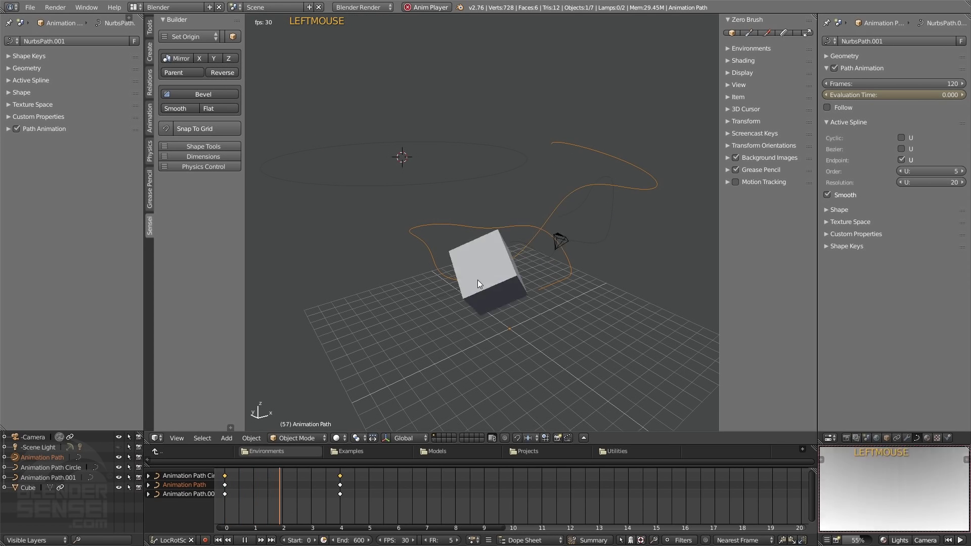
pyautogui.keyDown('shift'); pyautogui.moveTo(507, 278); pyautogui.dragTo(519, 225, button='middle'); pyautogui.keyUp('shift')
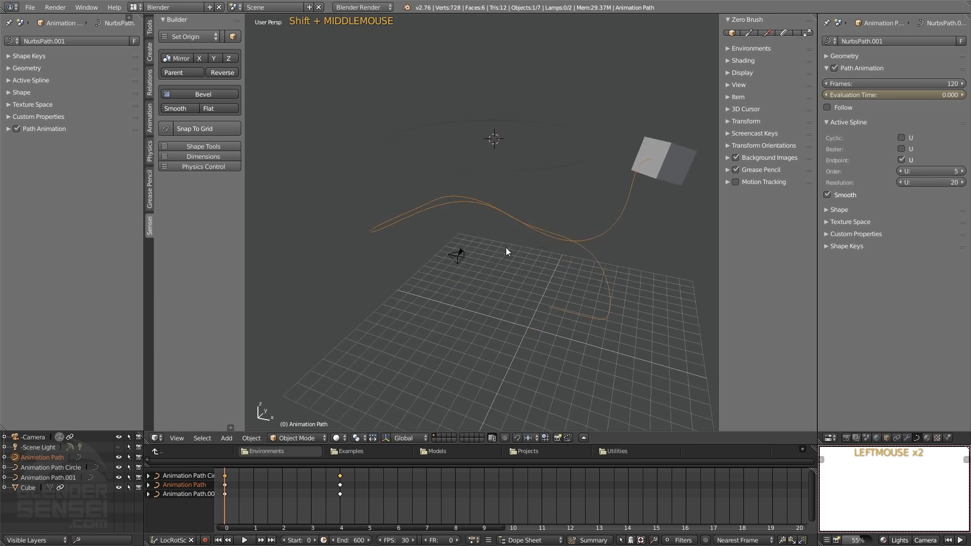
# Make the Animation Path curve cyclic in U so it closes, and play the animation to check the loop
pyautogui.moveTo(616, 225); pyautogui.dragTo(602, 253, button='middle')
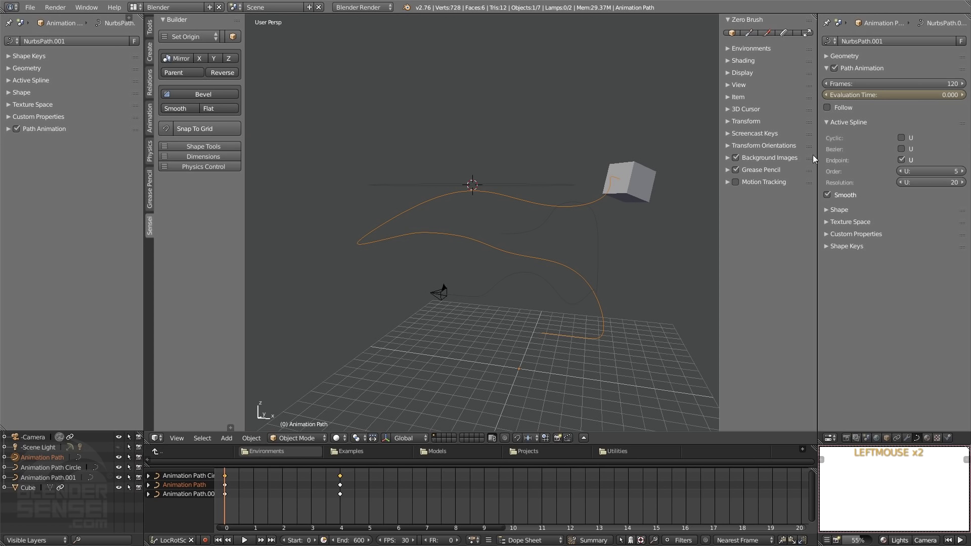
pyautogui.click(902, 137)
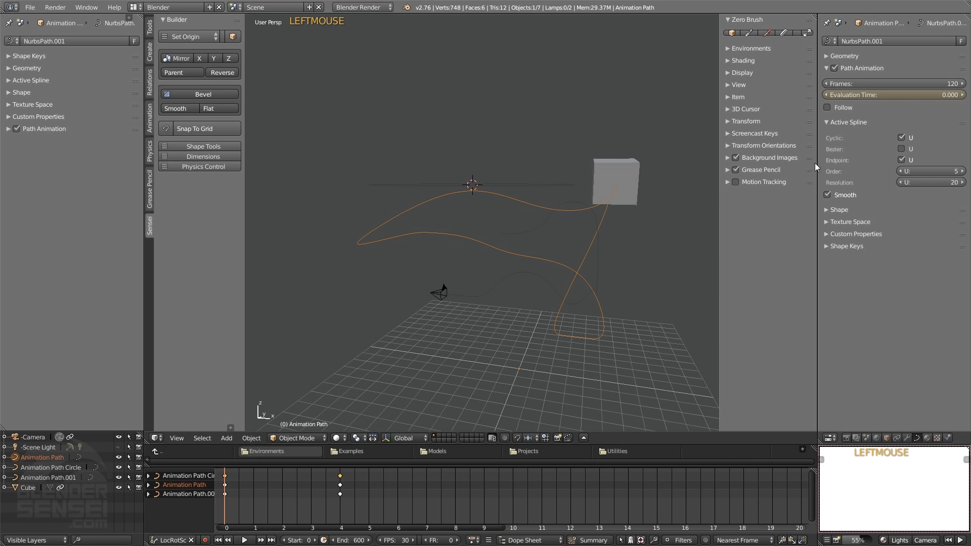
pyautogui.moveTo(658, 179); pyautogui.dragTo(530, 208, button='middle')
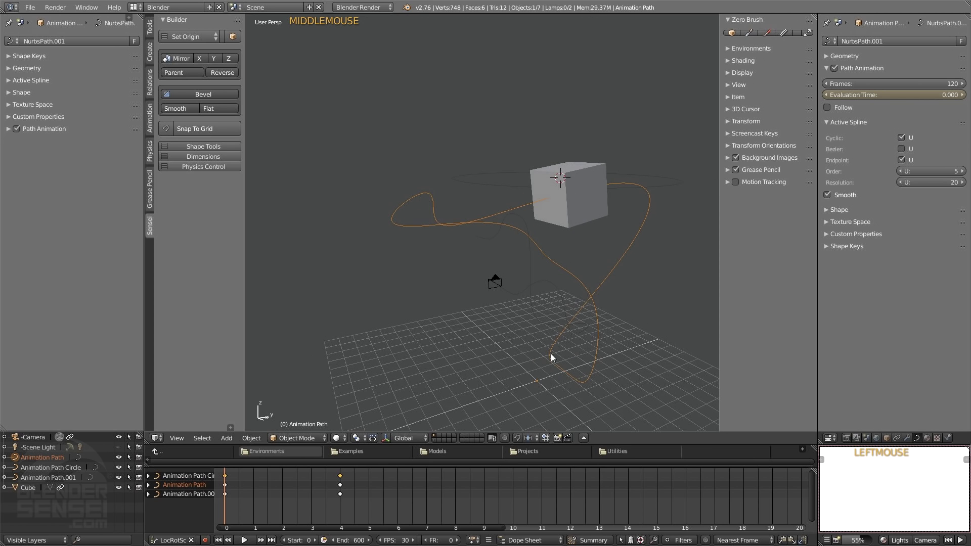
pyautogui.moveTo(556, 380); pyautogui.dragTo(578, 369, button='middle')
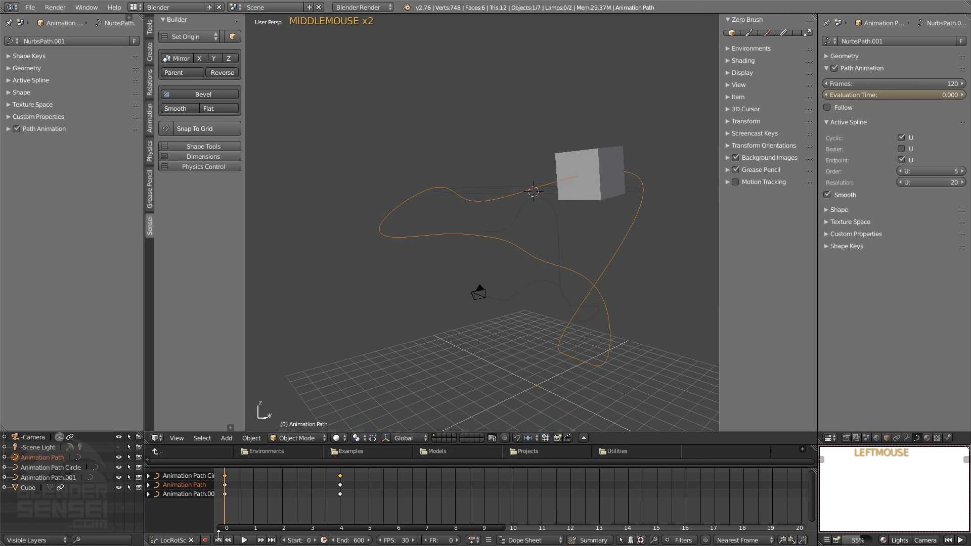
pyautogui.click(245, 540)
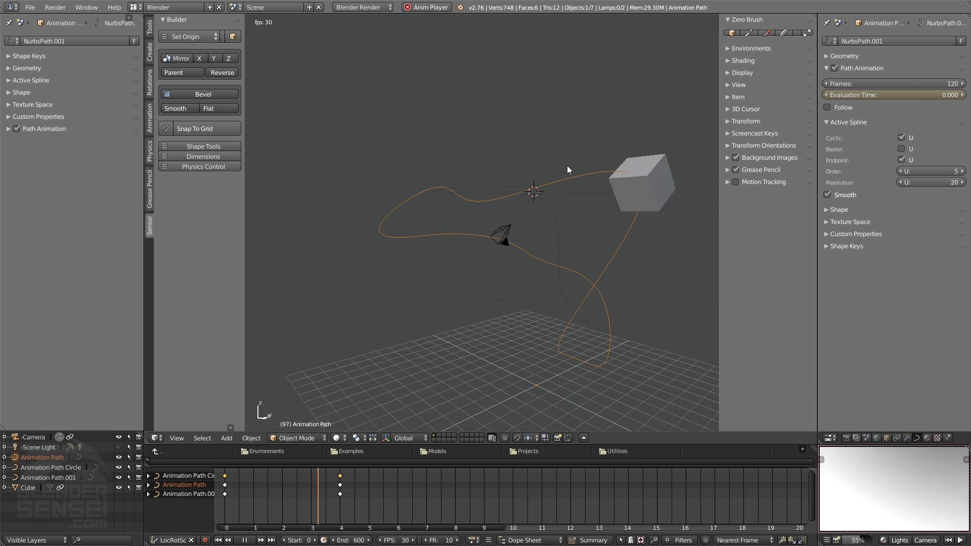
pyautogui.click(244, 540)
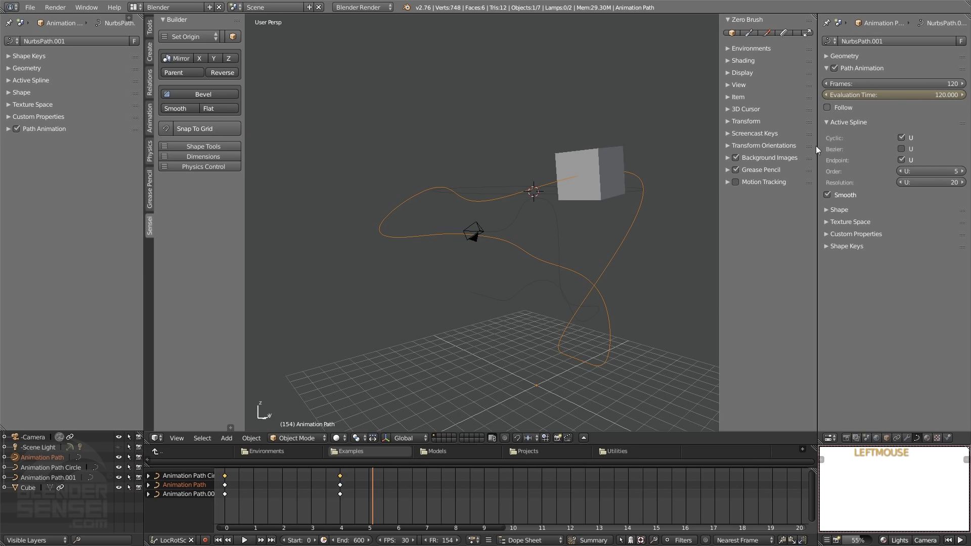
# Go to the Animation Path's end keyframe at frame 120 and keyframe its evaluation time at 240
pyautogui.moveTo(346, 498); pyautogui.dragTo(341, 496, button='right')
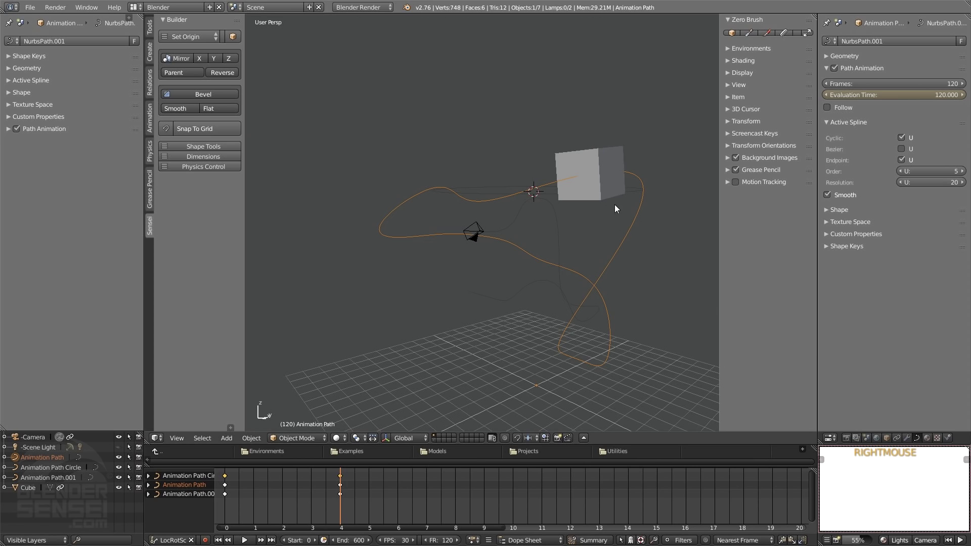
pyautogui.click(930, 94)
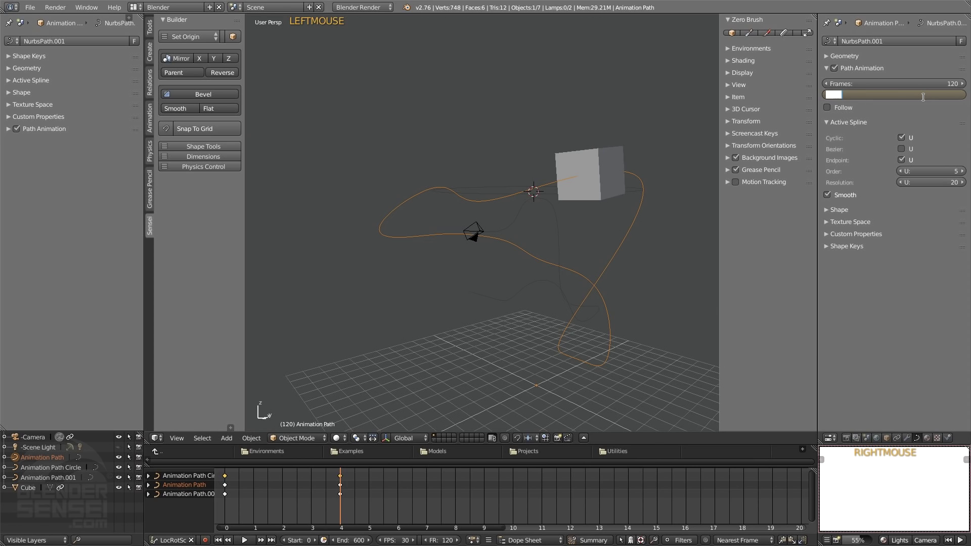
pyautogui.write('240')
pyautogui.press('Return')
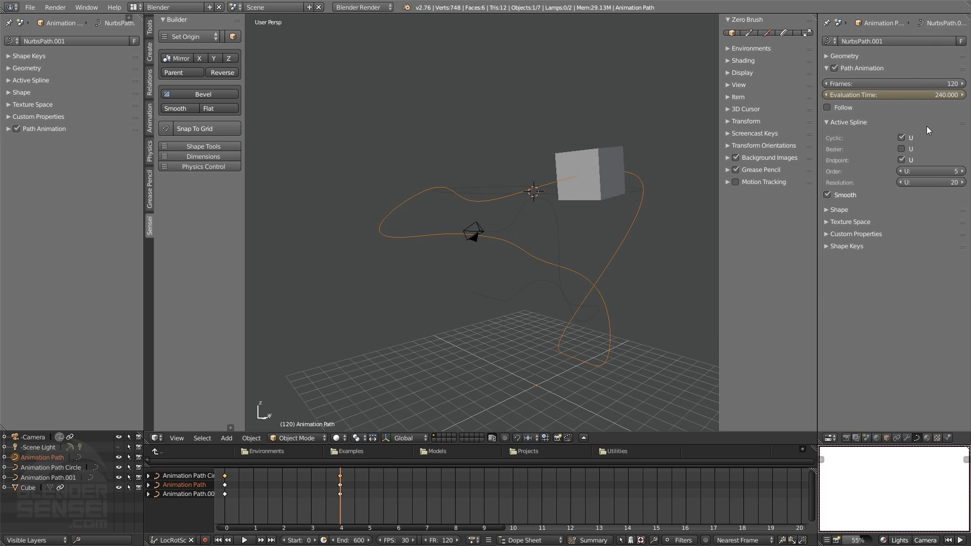
pyautogui.press('i')
# Play the animation from frame 0 to check the cube's laps around the closed path, and return to frame 0
pyautogui.click(218, 541)
pyautogui.click(244, 540)
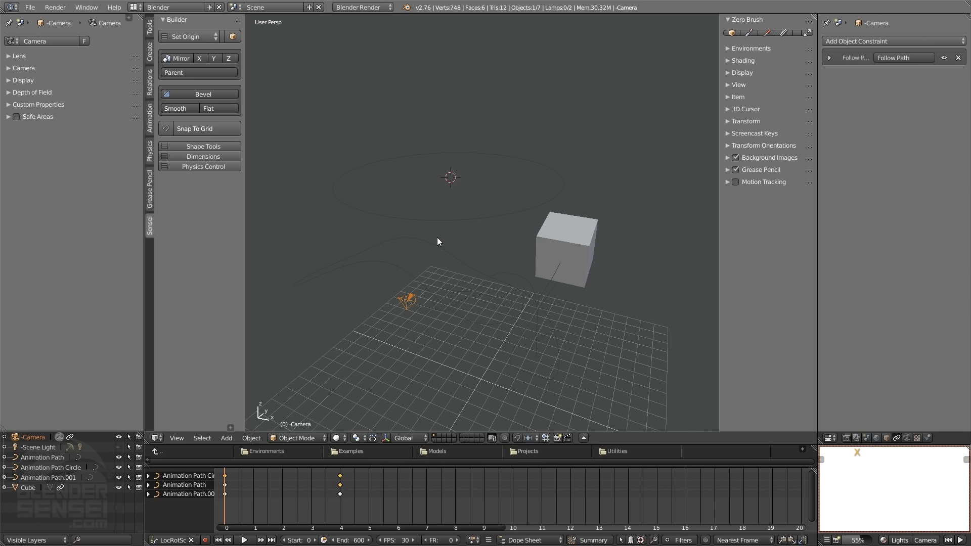
pyautogui.moveTo(560, 234); pyautogui.dragTo(578, 212, button='middle')
pyautogui.click(244, 540)
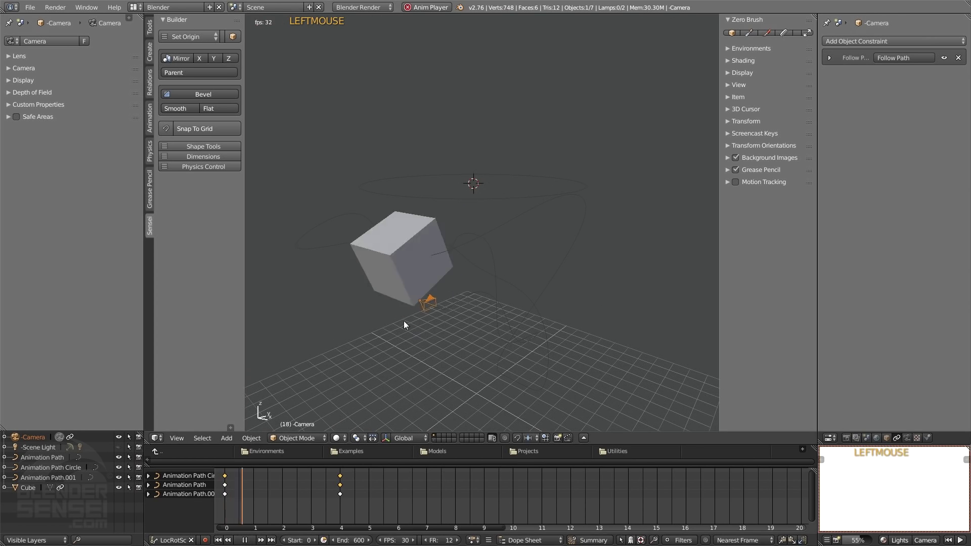
pyautogui.click(243, 540)
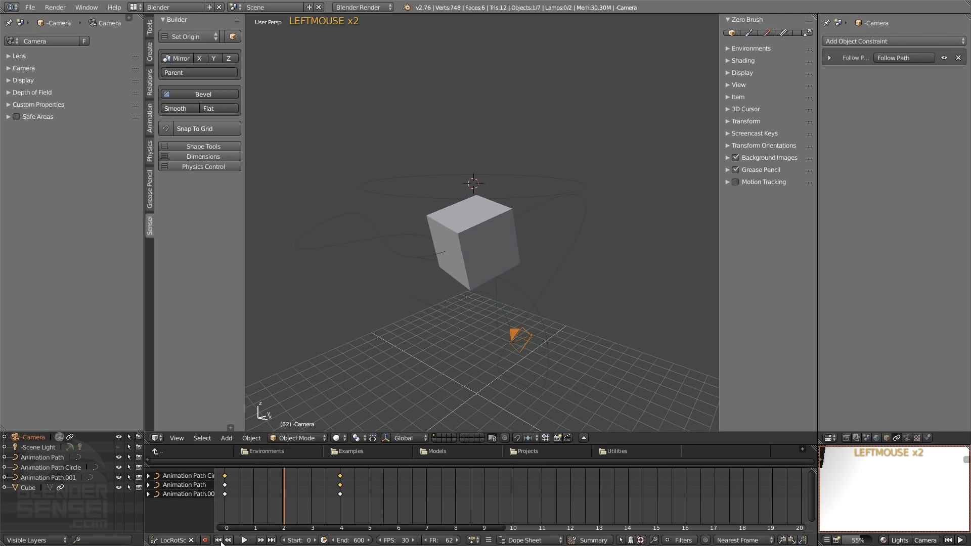
pyautogui.click(218, 540)
# Add a monkey mesh at the 3D cursor and scale it up
pyautogui.moveTo(511, 238); pyautogui.dragTo(542, 234, button='middle')
pyautogui.hotkey('shift', 'a')
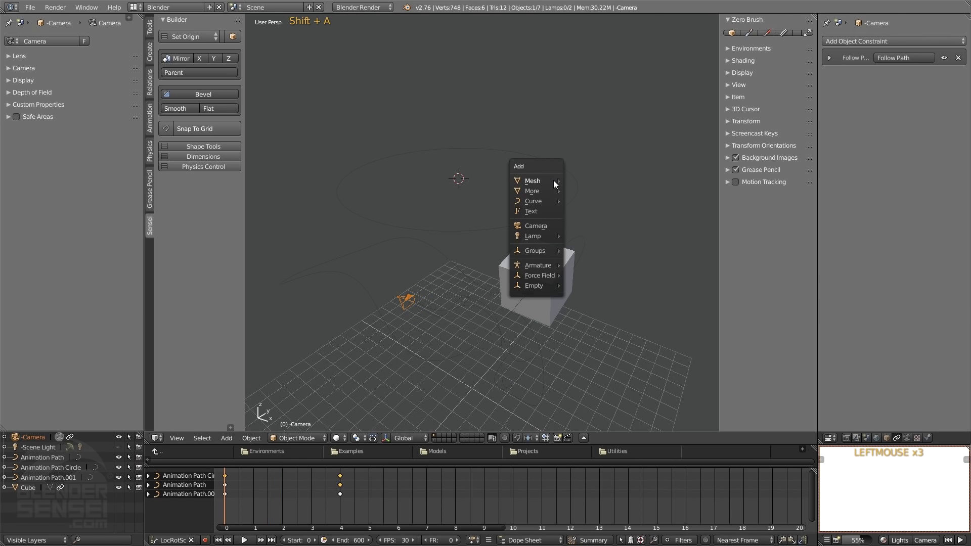
pyautogui.moveTo(559, 181)
pyautogui.click(589, 278)
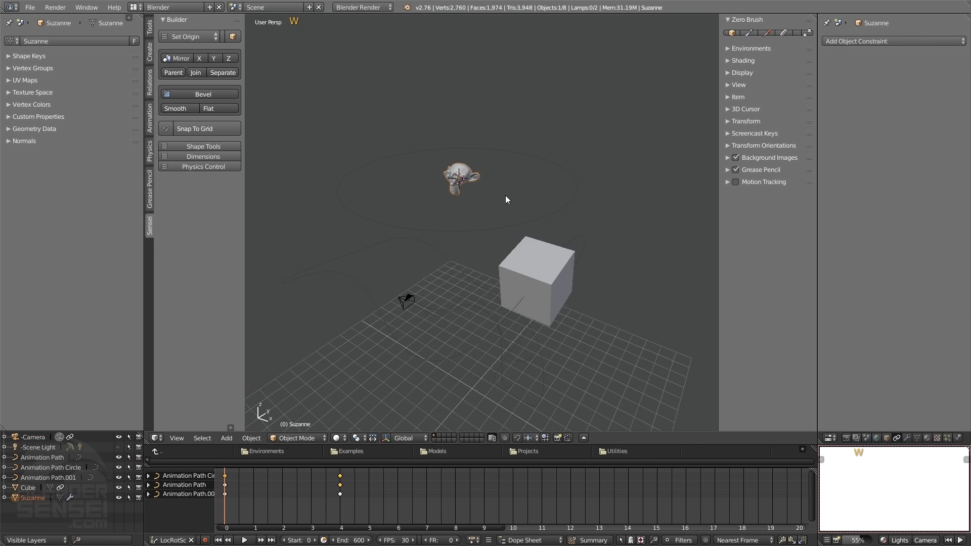
pyautogui.press('s')
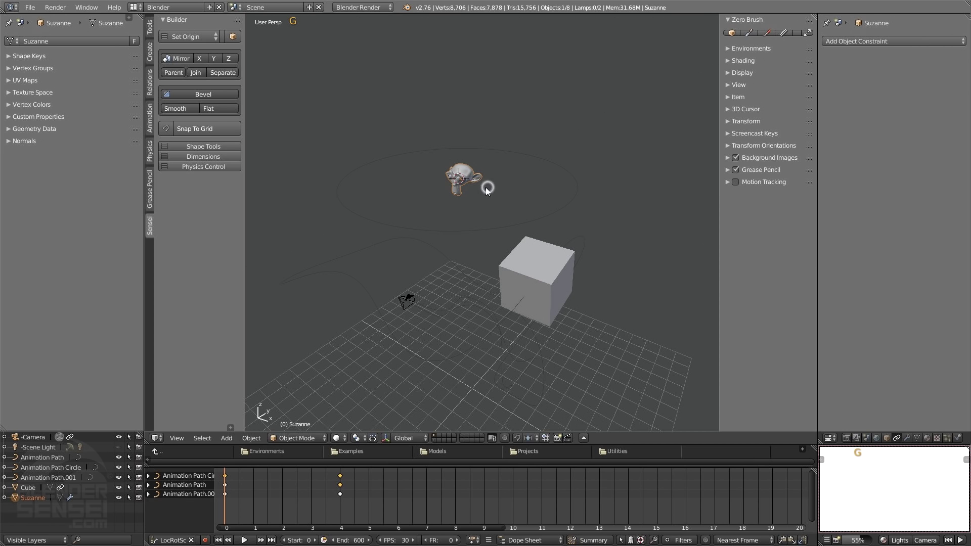
pyautogui.click(526, 215)
pyautogui.moveTo(521, 209); pyautogui.dragTo(468, 166, button='middle')
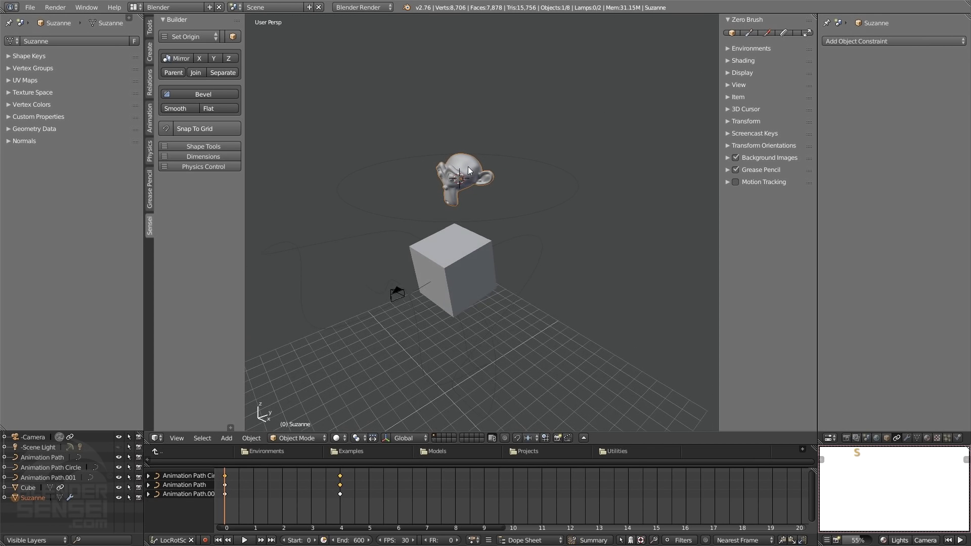
# Make the monkey follow the Animation Path curve that the cube travels on
pyautogui.keyDown('shift'); pyautogui.click(530, 239); pyautogui.keyUp('shift')
pyautogui.moveTo(528, 239)
pyautogui.mouseDown(button='middle')
pyautogui.moveTo(566, 231)
pyautogui.moveTo(532, 242)
pyautogui.mouseUp(button='middle')
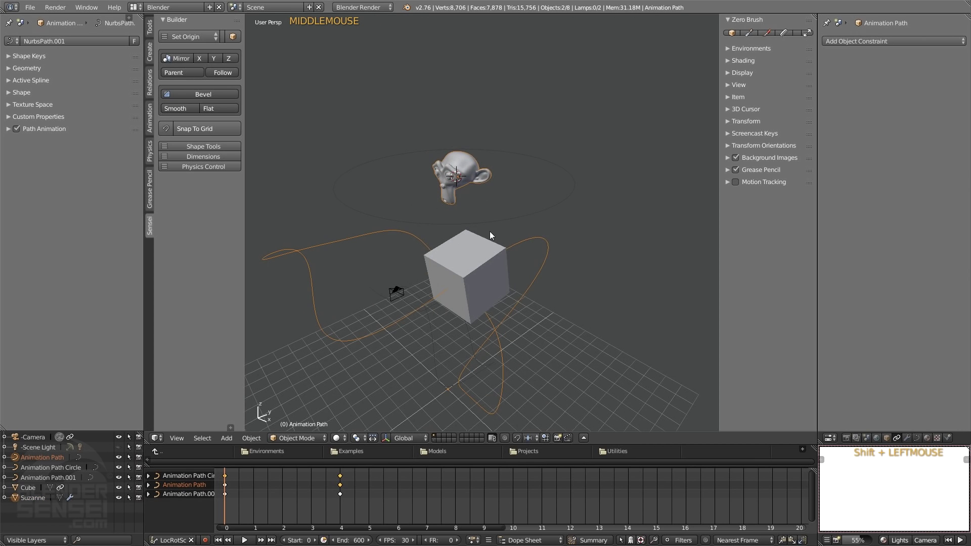
pyautogui.click(220, 74)
pyautogui.keyDown('shift'); pyautogui.moveTo(536, 294); pyautogui.dragTo(540, 256, button='middle'); pyautogui.keyUp('shift')
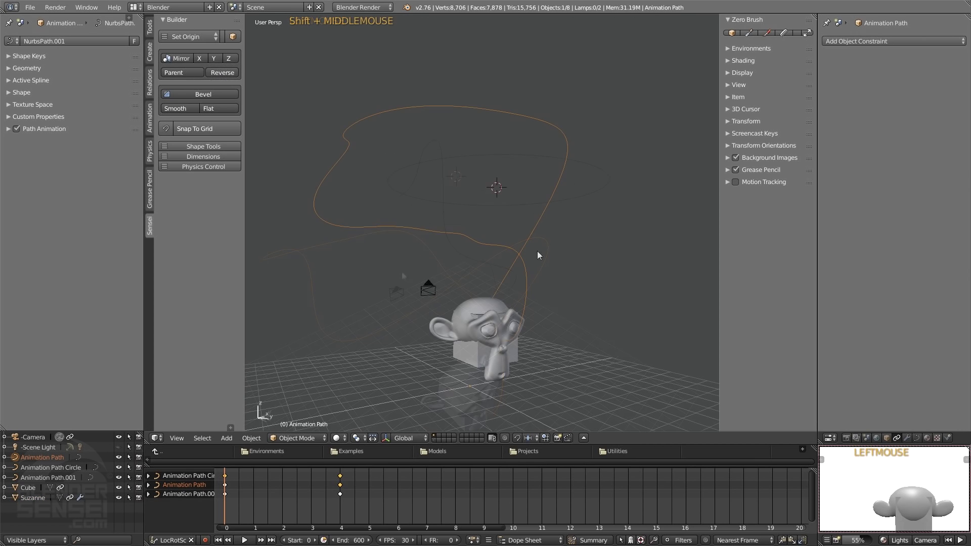
pyautogui.moveTo(496, 335); pyautogui.dragTo(514, 344, button='middle')
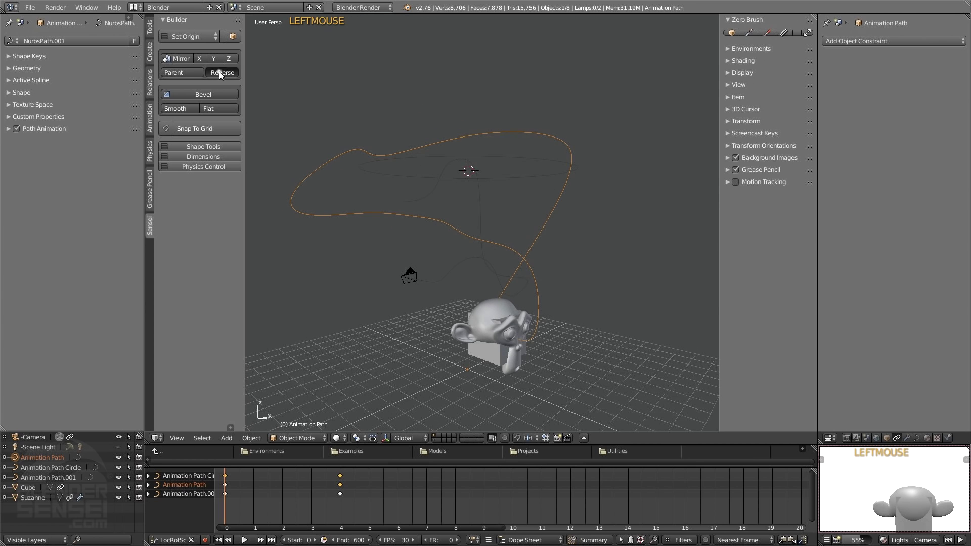
# Reverse the Animation Path's direction, play the animation with both objects on it, and return to frame 0
pyautogui.click(220, 73)
pyautogui.moveTo(511, 167); pyautogui.dragTo(471, 203, button='middle')
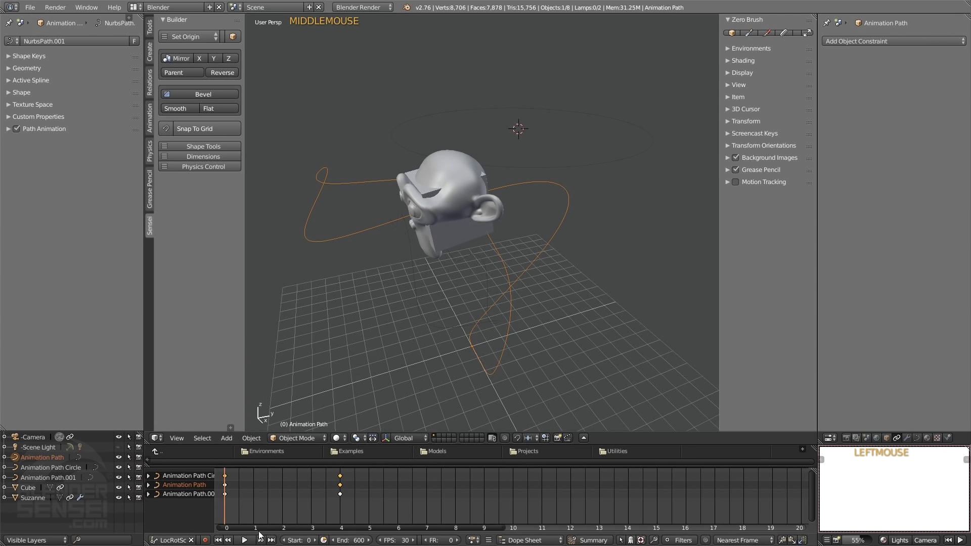
pyautogui.click(246, 540)
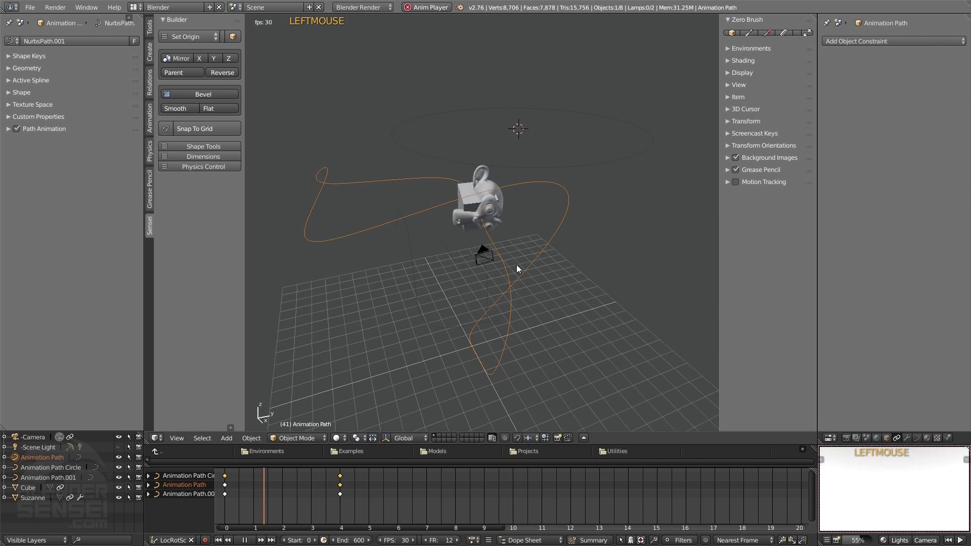
pyautogui.click(245, 540)
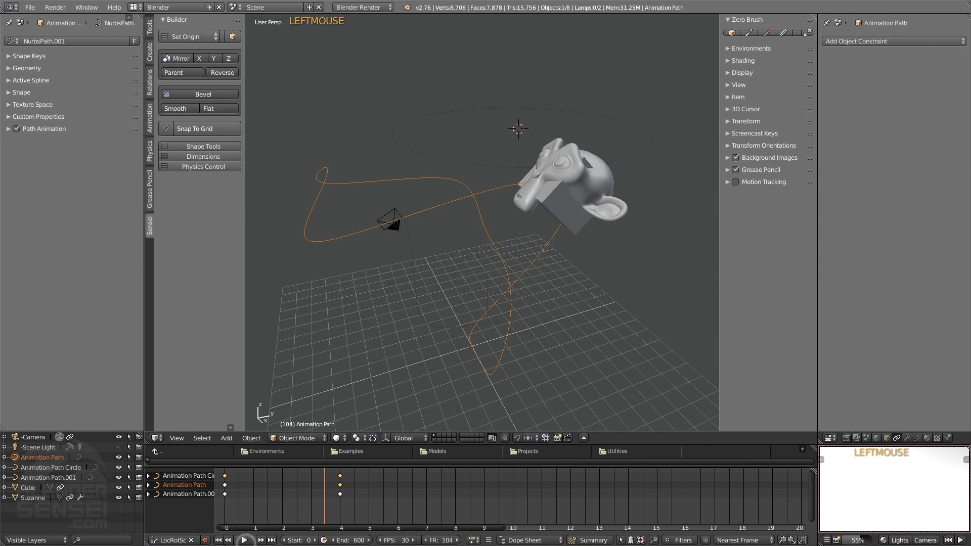
pyautogui.click(218, 540)
# Set the monkey's Follow Path constraint offset to 6.8 and play the animation to check its spacing from the cube
pyautogui.moveTo(465, 241); pyautogui.dragTo(571, 249, button='middle')
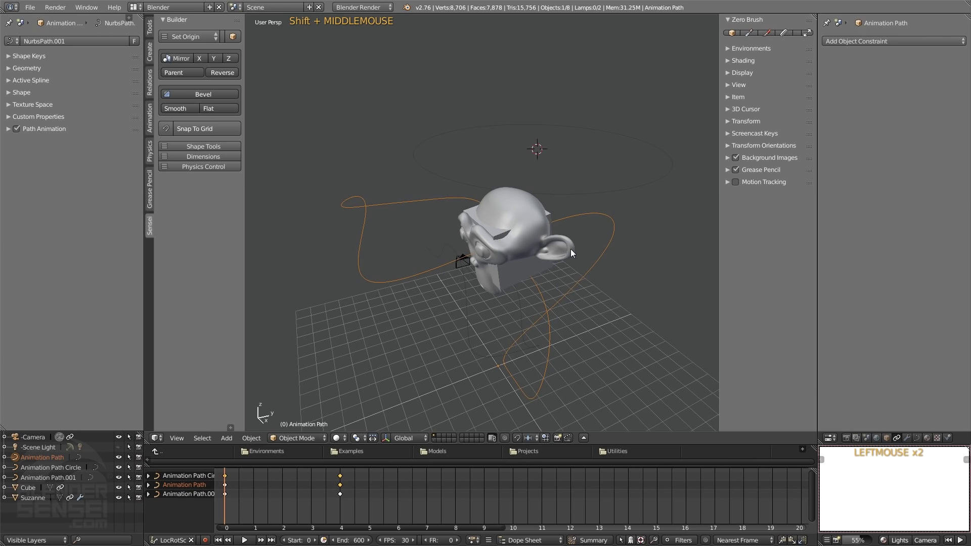
pyautogui.click(540, 244)
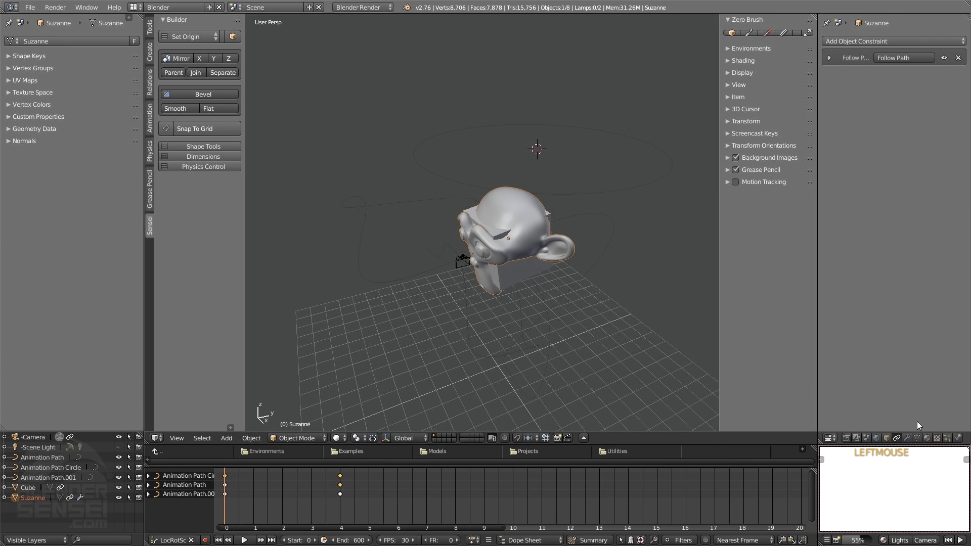
pyautogui.click(897, 439)
pyautogui.click(829, 58)
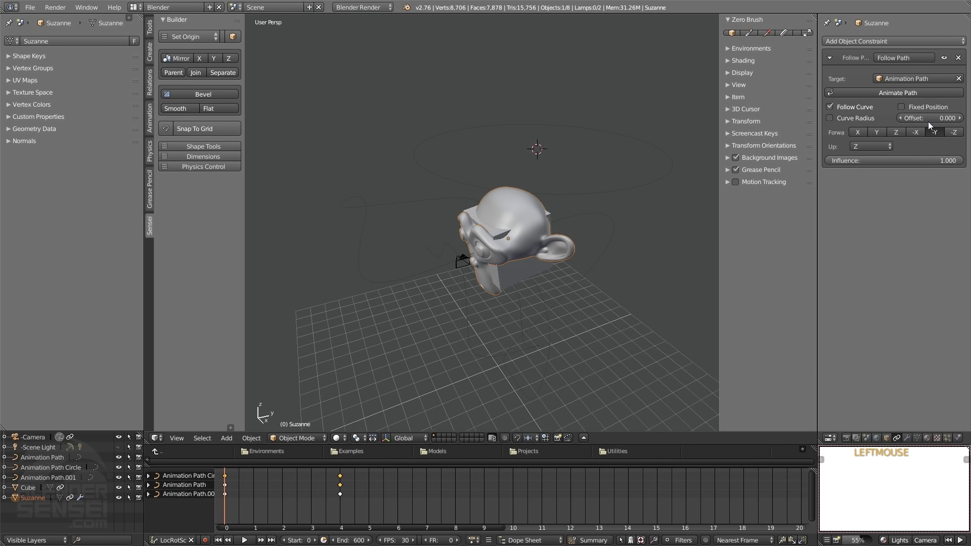
pyautogui.moveTo(929, 122)
pyautogui.mouseDown()
pyautogui.moveTo(959, 122)
pyautogui.moveTo(936, 121)
pyautogui.mouseUp()
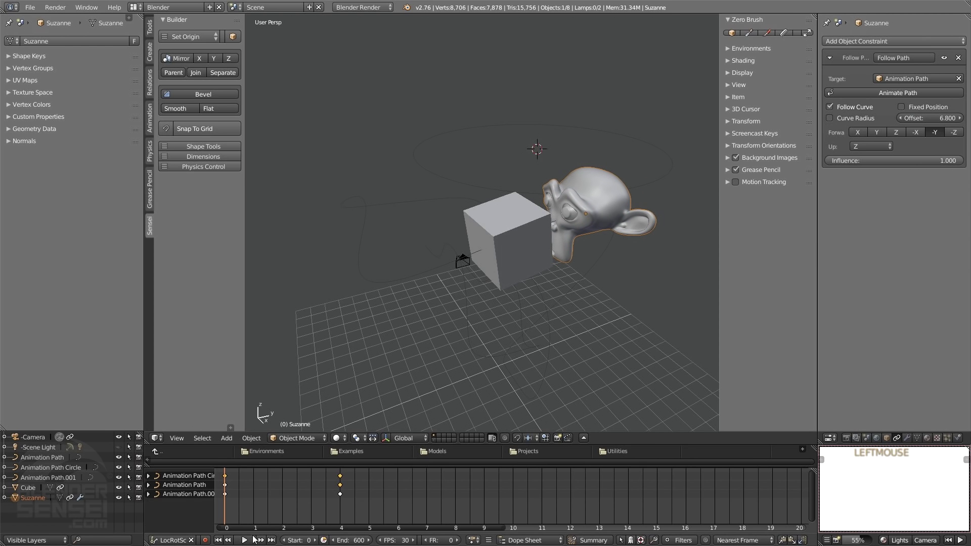
pyautogui.click(247, 540)
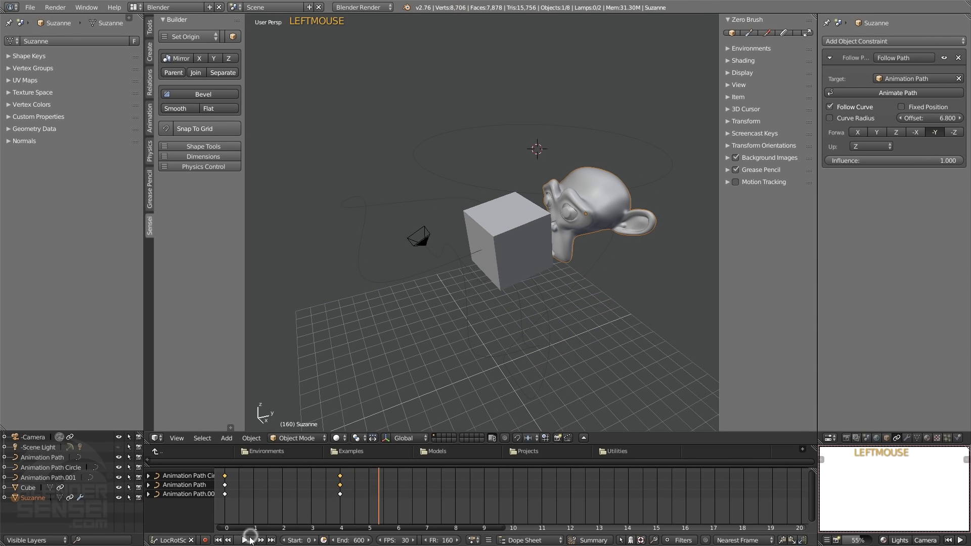
# Scale the Animation Path and Animation Path Circle keyframes by 2 from the start so the end keys sit at 8 seconds
pyautogui.rightClick(233, 488)
pyautogui.press('s')
pyautogui.press('s')
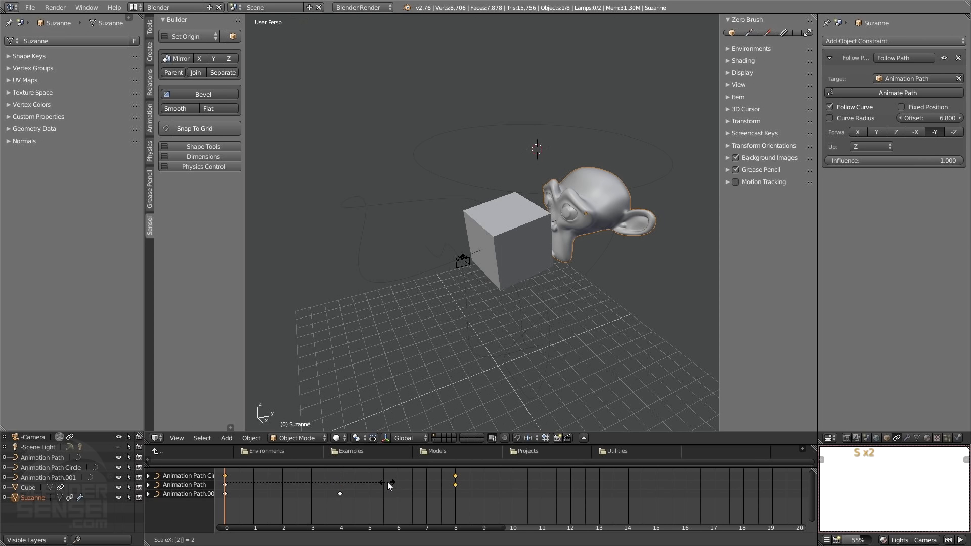
pyautogui.press('Return')
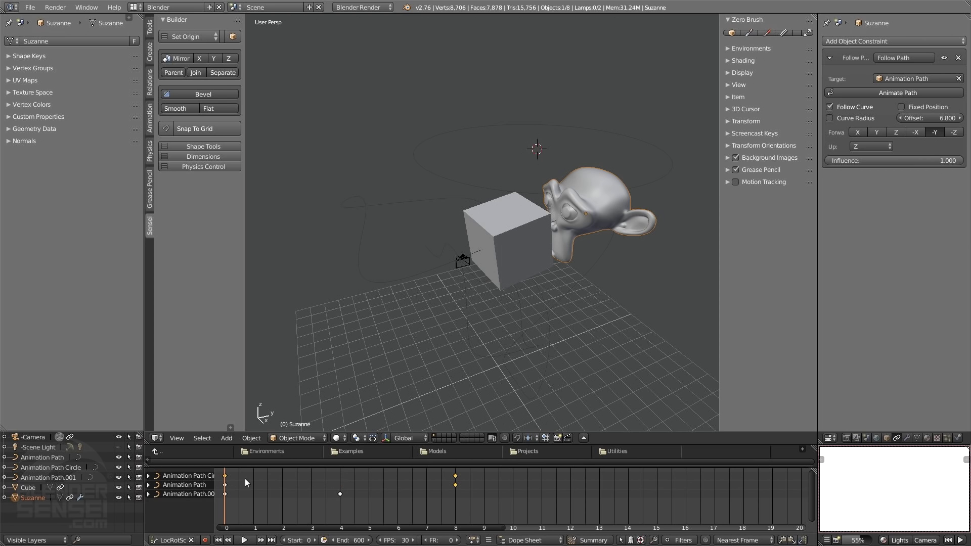
# Play the retimed animation to check its speed and return to frame 0
pyautogui.click(246, 541)
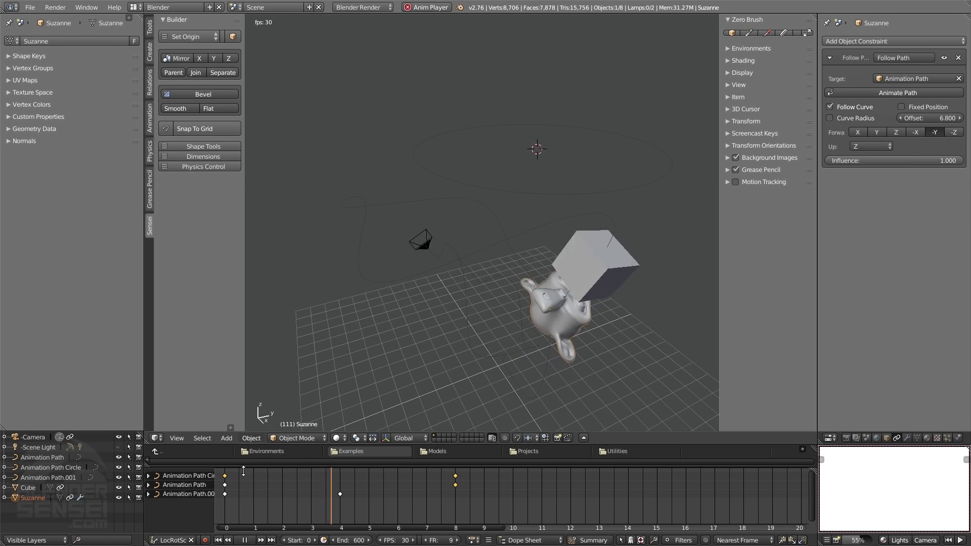
pyautogui.click(245, 540)
pyautogui.click(219, 540)
# Shift the cube along the path with its Follow Path offset and set the monkey's offset to 0.3
pyautogui.click(527, 237)
pyautogui.moveTo(528, 235); pyautogui.dragTo(490, 245, button='middle')
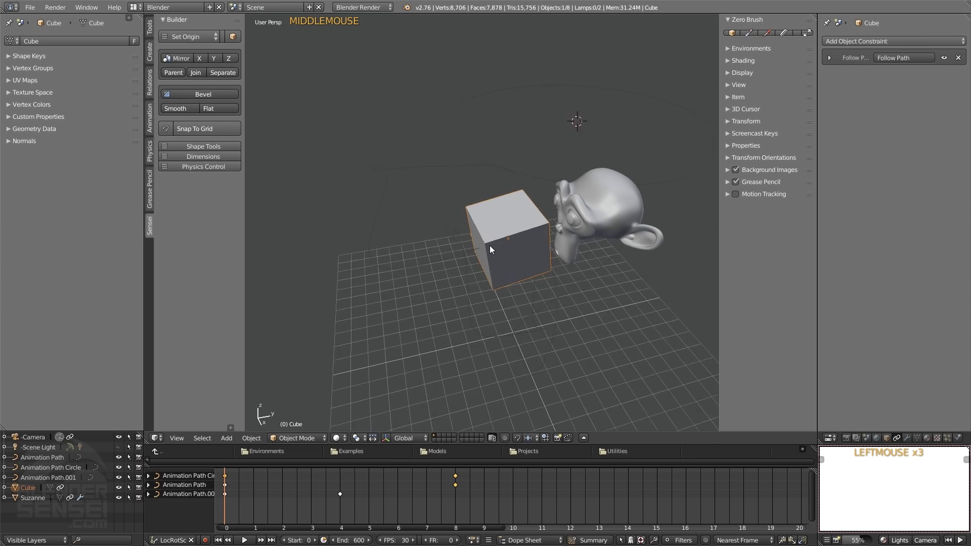
pyautogui.click(830, 58)
pyautogui.moveTo(930, 118); pyautogui.dragTo(906, 117)
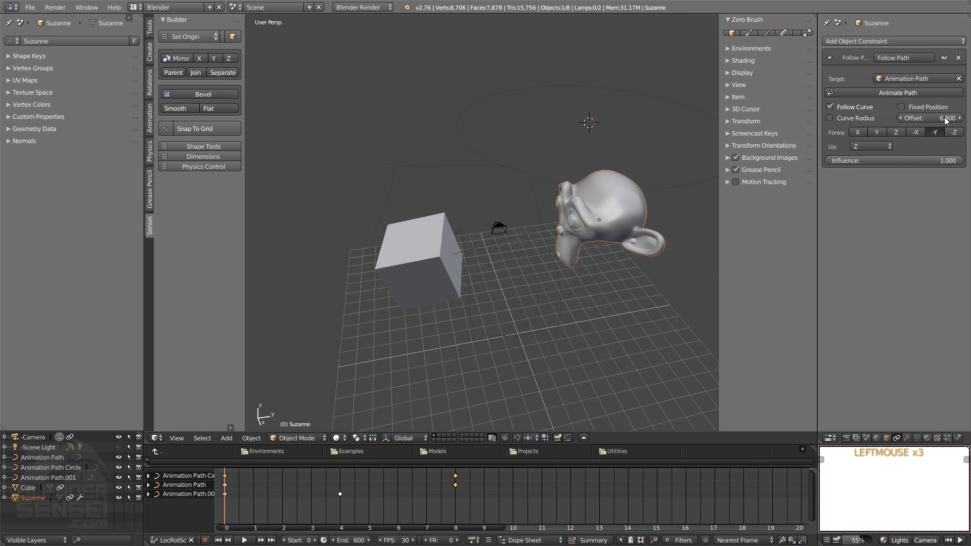
pyautogui.moveTo(945, 118); pyautogui.dragTo(910, 118)
pyautogui.moveTo(657, 152); pyautogui.dragTo(710, 136, button='middle')
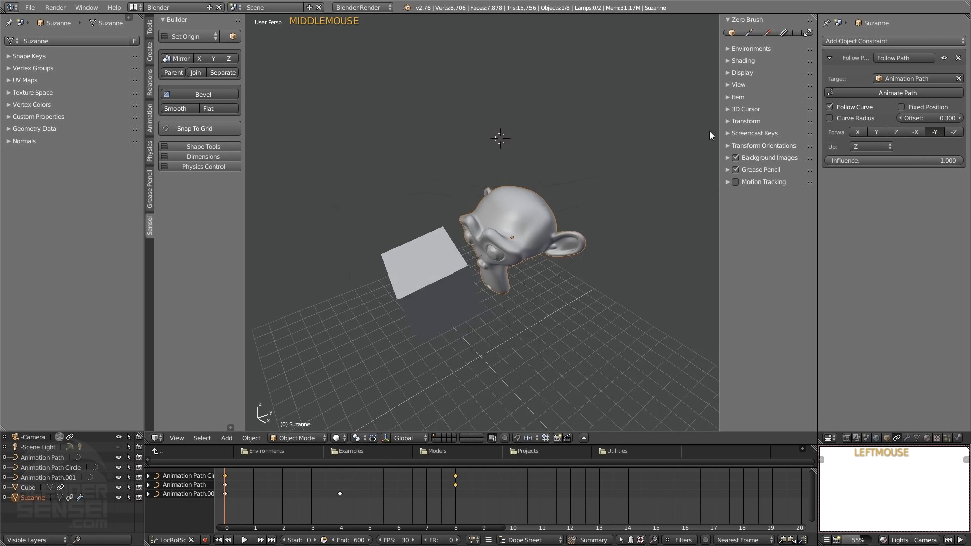
# Play the animation to examine the spacing between the cube and the monkey, and stop it
pyautogui.click(245, 540)
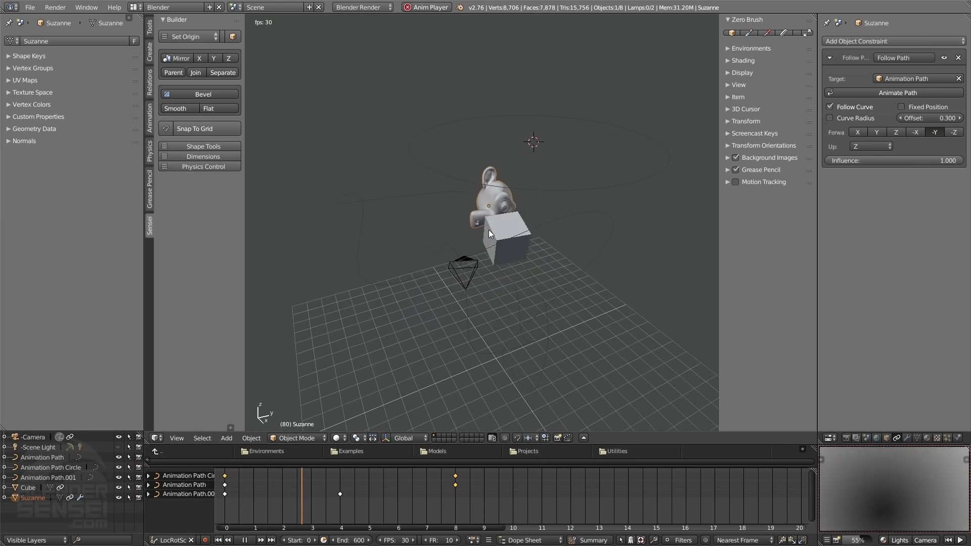
pyautogui.keyDown('shift'); pyautogui.moveTo(504, 267); pyautogui.dragTo(434, 233, button='middle'); pyautogui.keyUp('shift')
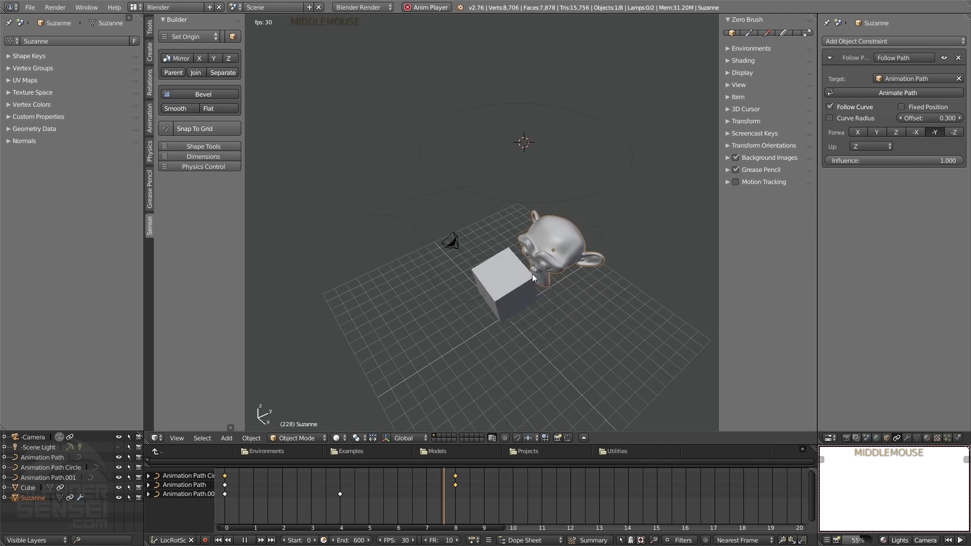
pyautogui.moveTo(532, 274); pyautogui.dragTo(507, 275, button='middle')
pyautogui.click(245, 539)
pyautogui.moveTo(543, 314); pyautogui.dragTo(507, 229, button='middle')
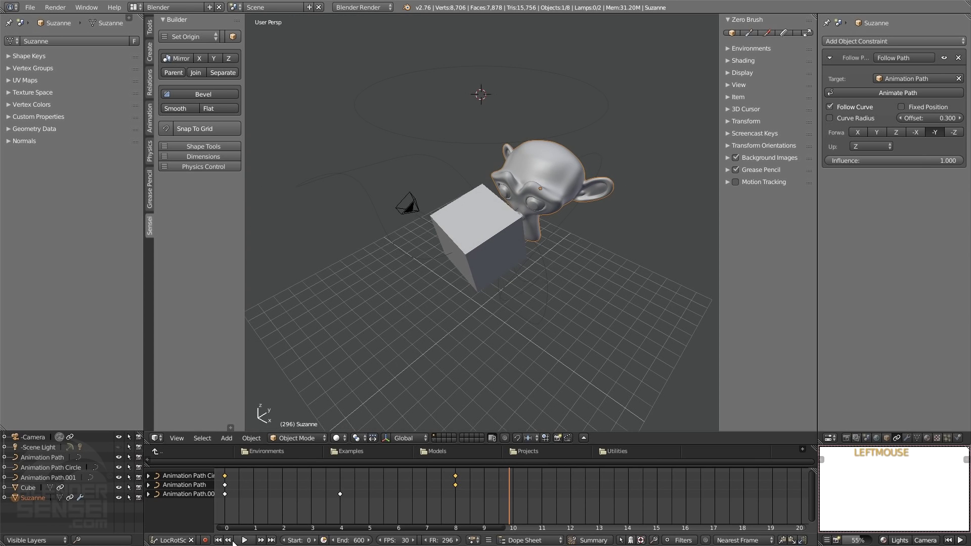
# Reset the 3D cursor to the scene centre and add a new cube there
pyautogui.moveTo(374, 354); pyautogui.dragTo(549, 256, button='middle')
pyautogui.hotkey('shift', 'c')
pyautogui.hotkey('shift', 'a')
pyautogui.click(561, 257)
# Extrude a side face of the new cube by about 1.1, scale it down and shift it along Y to form a tapered nose
pyautogui.press('Tab')
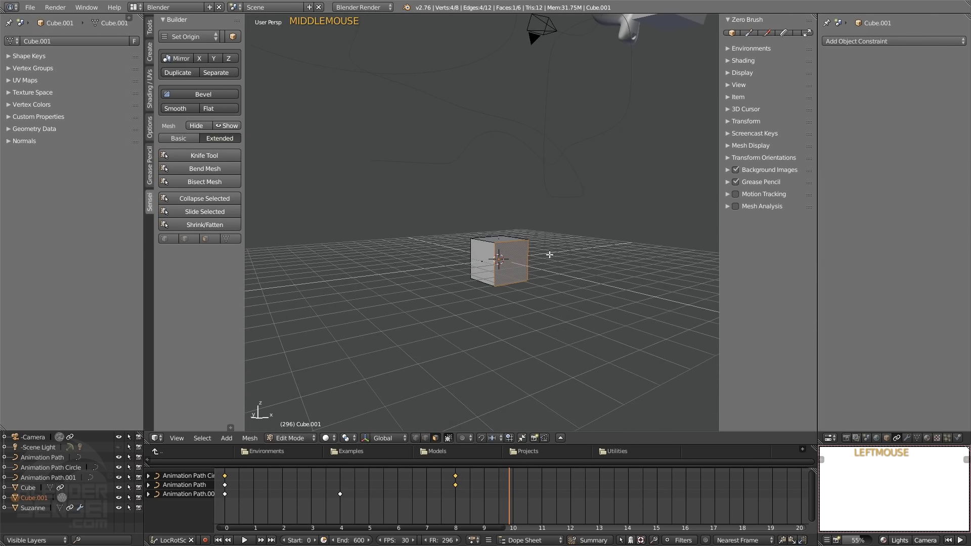
pyautogui.scroll(2, 547, 278)
pyautogui.press('e')
pyautogui.click(623, 259)
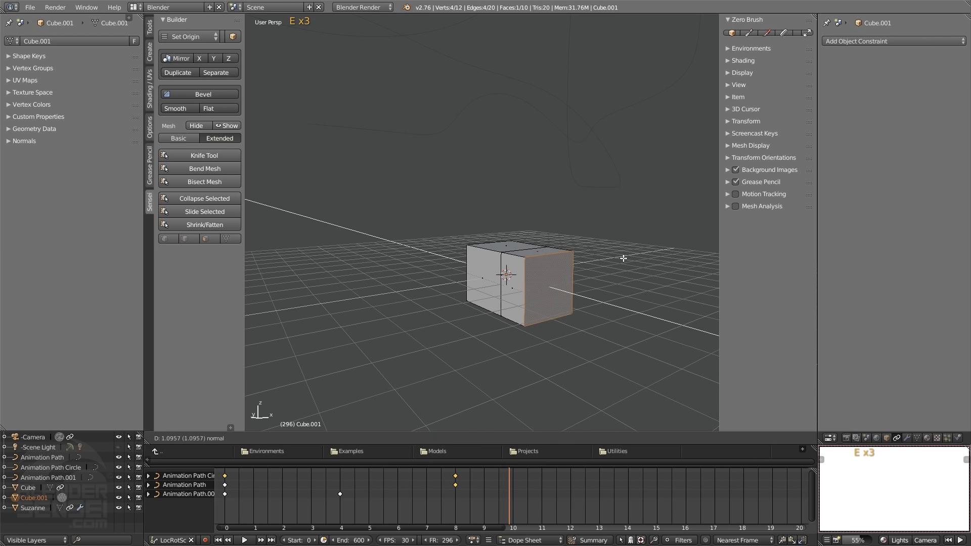
pyautogui.press('s')
pyautogui.click(580, 264)
pyautogui.moveTo(575, 268); pyautogui.dragTo(598, 289, button='middle')
pyautogui.press('g')
pyautogui.press('y')
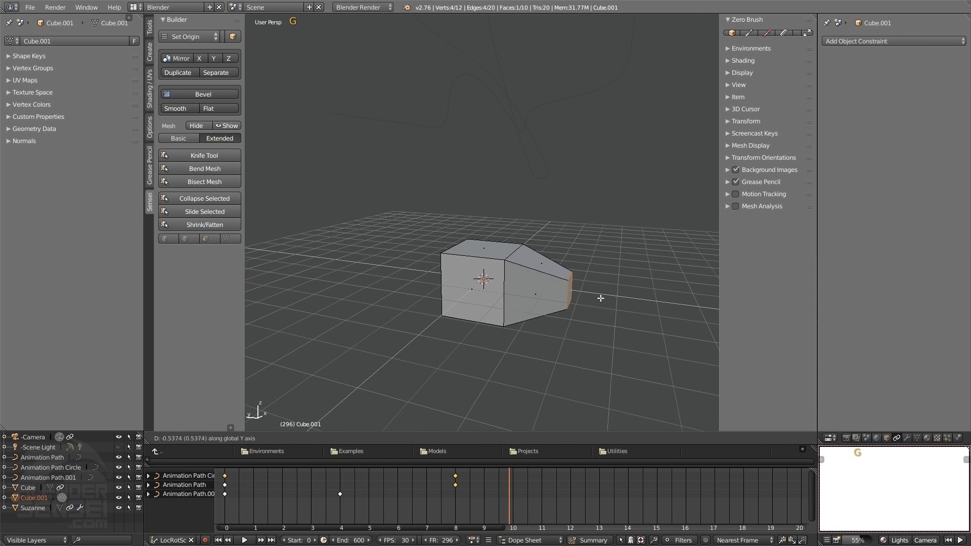
# Extrude the new mesh's top face upward into a cabin and its rear face backward into a long body
pyautogui.click(498, 250)
pyautogui.moveTo(498, 251); pyautogui.dragTo(531, 261, button='middle')
pyautogui.press('e')
pyautogui.click(521, 200)
pyautogui.click(463, 285)
pyautogui.press('e')
pyautogui.click(341, 327)
# Scale down the top face of the cabin and return to Object Mode
pyautogui.moveTo(374, 267); pyautogui.dragTo(482, 249, button='middle')
pyautogui.click(434, 293)
pyautogui.press('s')
pyautogui.press('s')
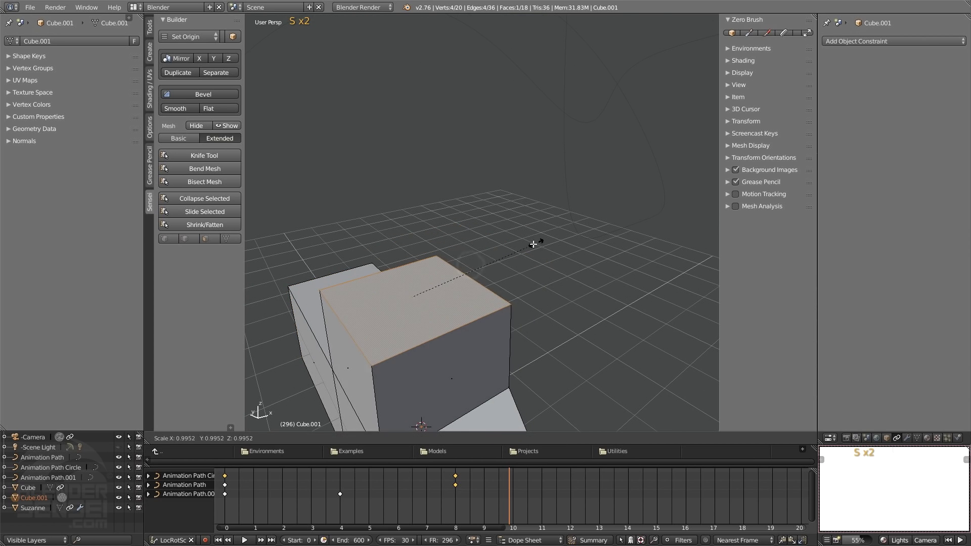
pyautogui.press('Tab')
# Duplicate the ship model and move the copy about -4.8 along the global X axis
pyautogui.scroll(-4, 484, 260)
pyautogui.moveTo(461, 289); pyautogui.dragTo(443, 280, button='middle')
pyautogui.keyDown('shift'); pyautogui.moveTo(443, 281); pyautogui.dragTo(520, 237, button='middle'); pyautogui.keyUp('shift')
pyautogui.hotkey('shift', 'd')
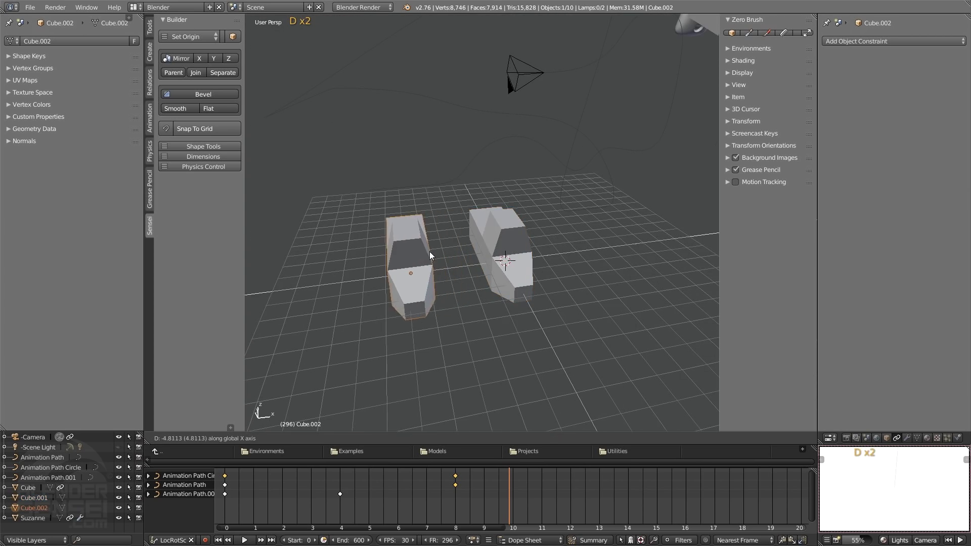
pyautogui.click(429, 251)
# Extrude both side faces of the duplicated ship into short wings and scale down their ends
pyautogui.moveTo(430, 251); pyautogui.dragTo(501, 264, button='middle')
pyautogui.scroll(2, 444, 282)
pyautogui.scroll(-2, 406, 295)
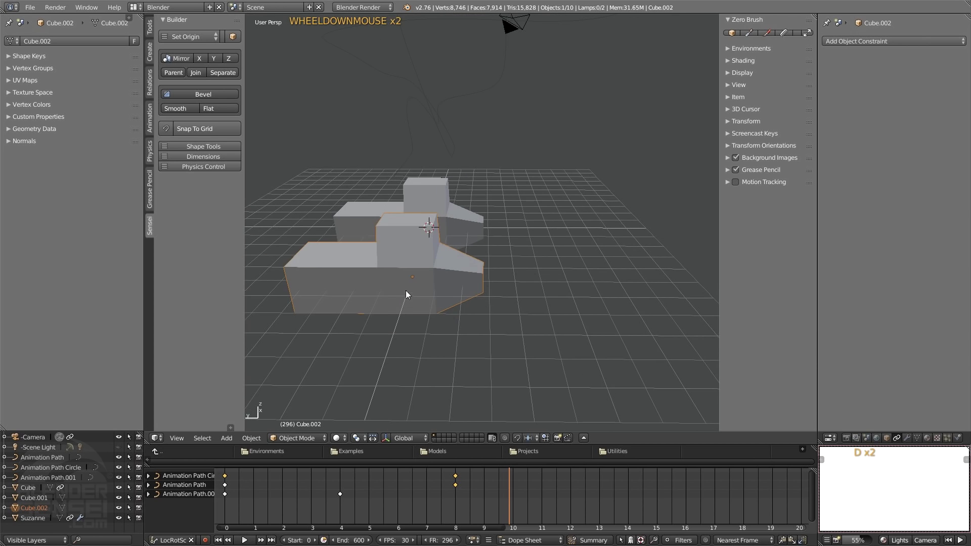
pyautogui.keyDown('shift'); pyautogui.moveTo(405, 295); pyautogui.dragTo(497, 317, button='middle'); pyautogui.keyUp('shift')
pyautogui.press('Tab')
pyautogui.press('space')
pyautogui.press('e')
pyautogui.press('e')
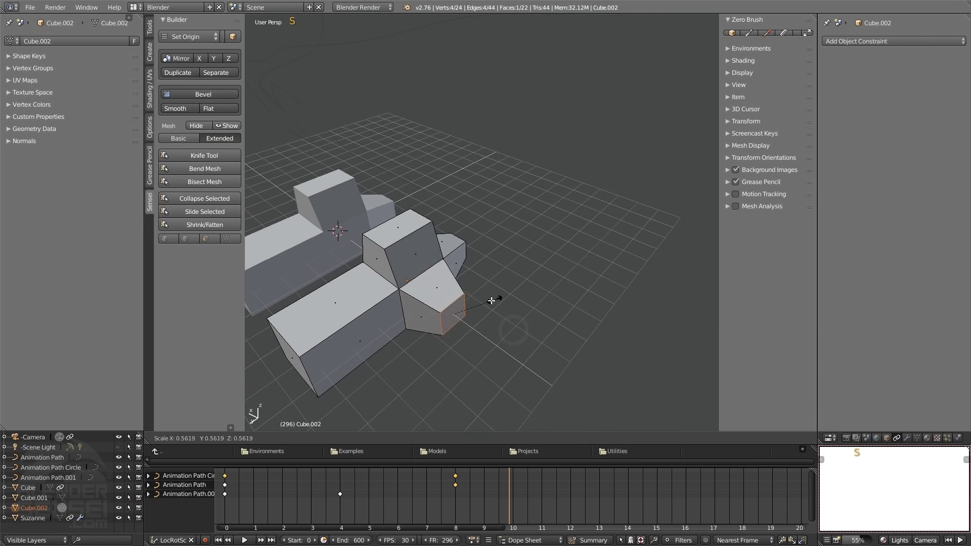
pyautogui.moveTo(414, 303); pyautogui.dragTo(448, 333, button='middle')
pyautogui.press('e')
pyautogui.press('e')
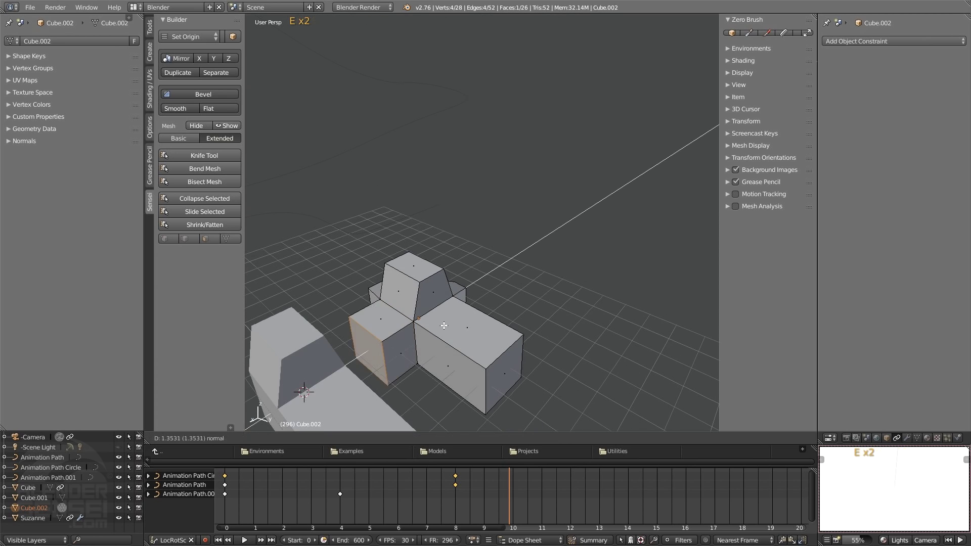
pyautogui.moveTo(369, 317); pyautogui.dragTo(441, 306, button='middle')
pyautogui.scroll(-3, 402, 306)
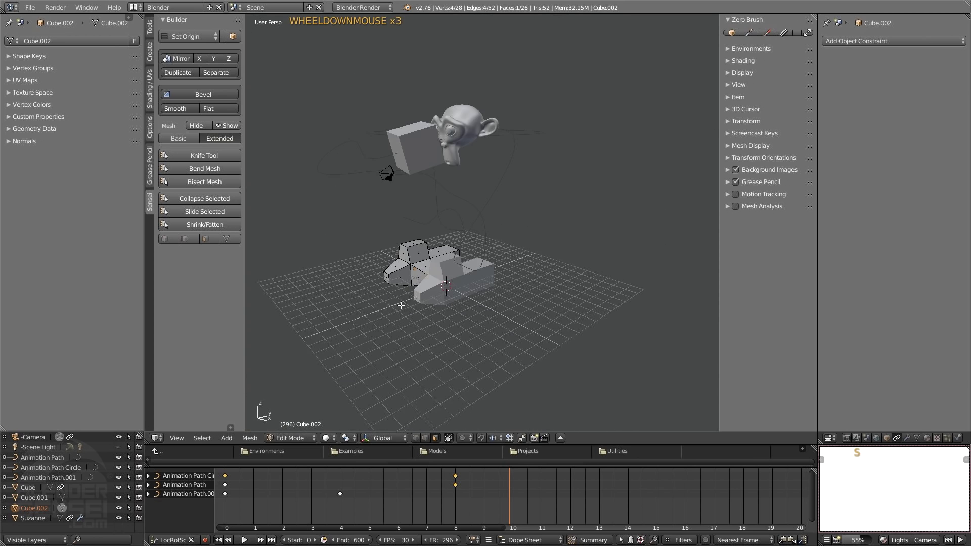
pyautogui.keyDown('shift'); pyautogui.moveTo(441, 306); pyautogui.dragTo(461, 309, button='middle'); pyautogui.keyUp('shift')
pyautogui.press('Tab')
# Make the original wingless ship follow the Animation Path curve
pyautogui.moveTo(461, 309); pyautogui.dragTo(585, 292, button='middle')
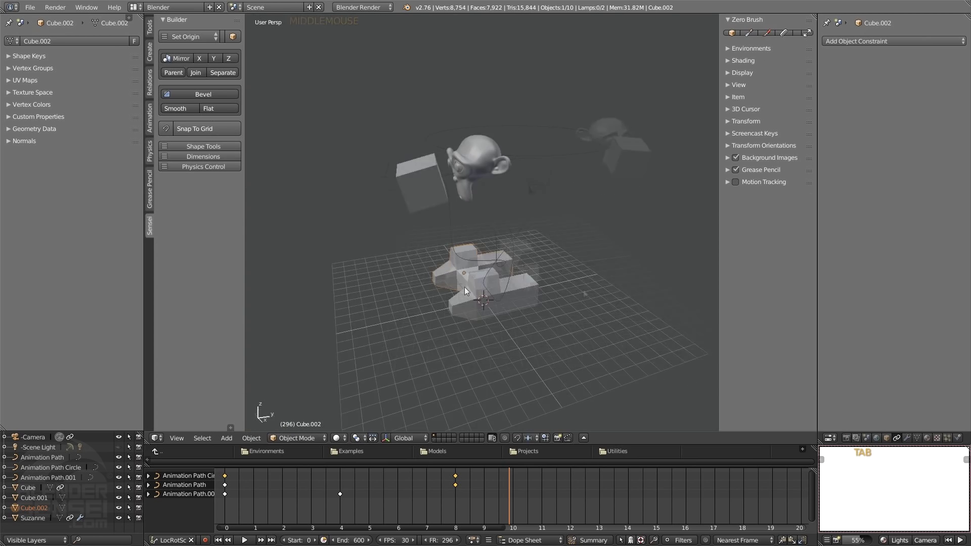
pyautogui.moveTo(465, 287); pyautogui.dragTo(450, 273, button='middle')
pyautogui.click(512, 294)
pyautogui.keyDown('shift'); pyautogui.click(435, 199); pyautogui.keyUp('shift')
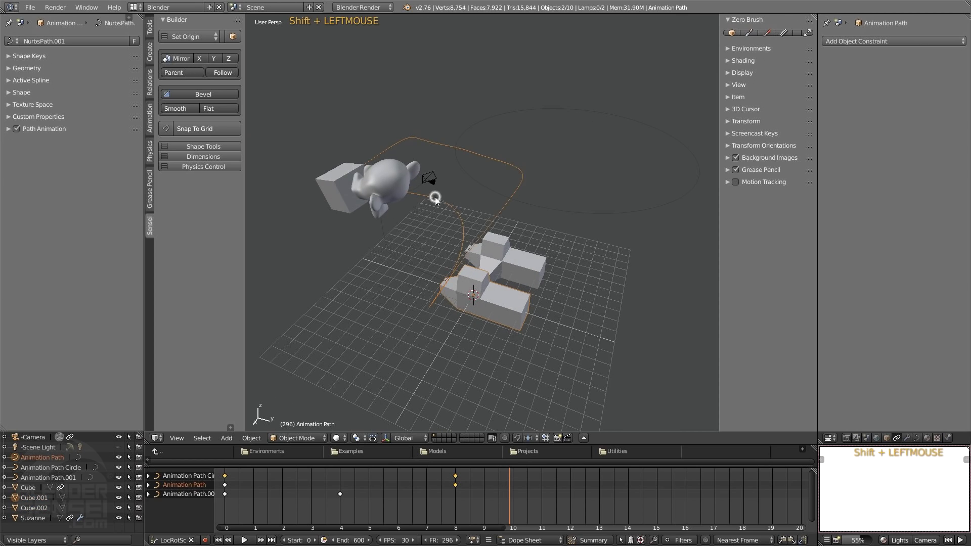
pyautogui.moveTo(436, 199); pyautogui.dragTo(240, 87, button='middle')
pyautogui.click(229, 73)
# Make the winged ship follow the same Animation Path curve
pyautogui.moveTo(405, 263); pyautogui.dragTo(435, 195, button='middle')
pyautogui.click(408, 289)
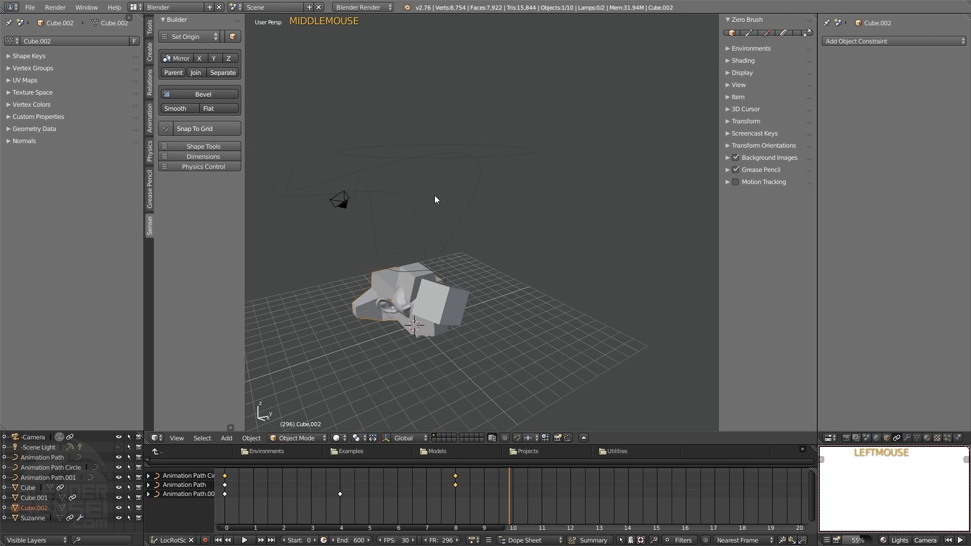
pyautogui.keyDown('shift'); pyautogui.click(385, 167); pyautogui.keyUp('shift')
pyautogui.moveTo(385, 167); pyautogui.dragTo(348, 158, button='middle')
pyautogui.click(223, 71)
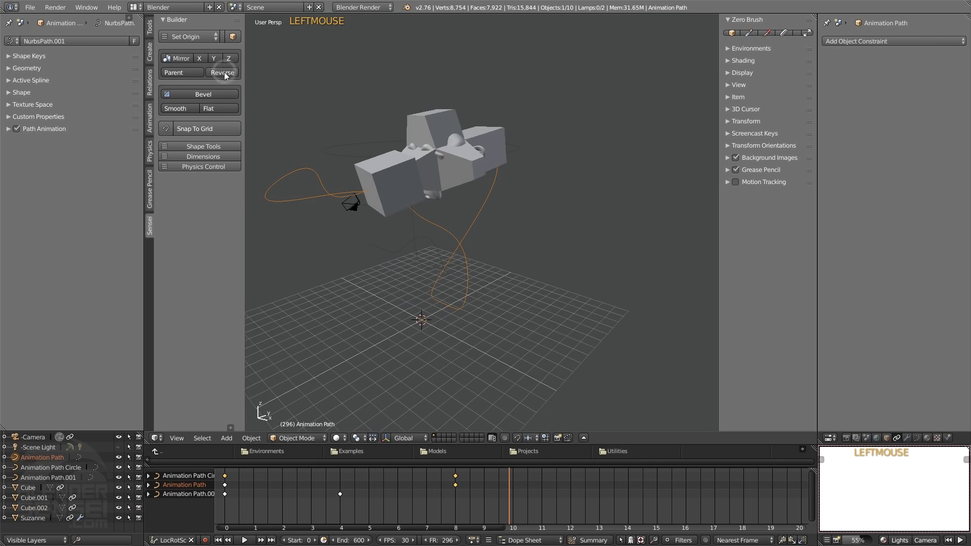
# Change the winged ship's Follow Path offset to move it away from the other objects on the curve
pyautogui.moveTo(445, 167); pyautogui.dragTo(481, 202, button='middle')
pyautogui.scroll(-2, 457, 177)
pyautogui.scroll(3, 512, 195)
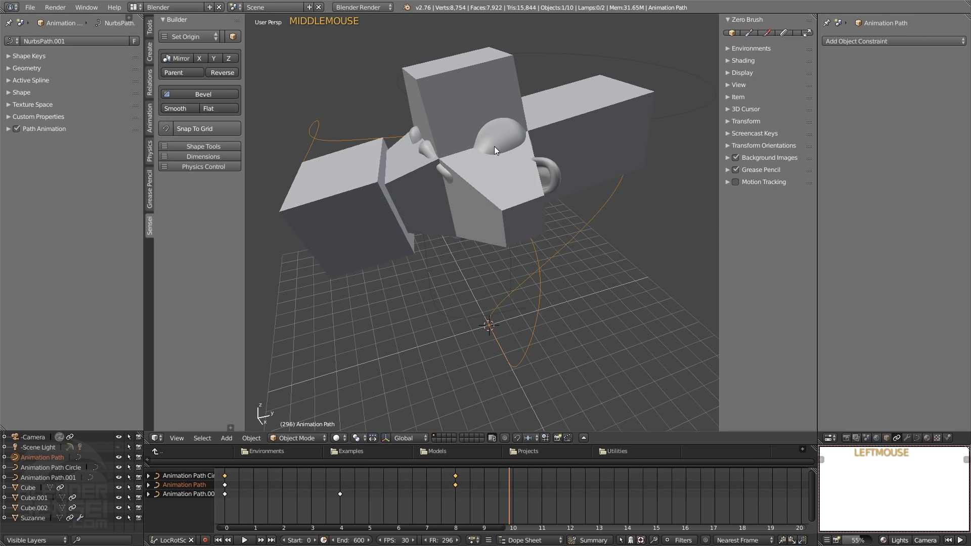
pyautogui.scroll(-3, 496, 148)
pyautogui.moveTo(499, 147); pyautogui.dragTo(522, 165, button='middle')
pyautogui.click(523, 164)
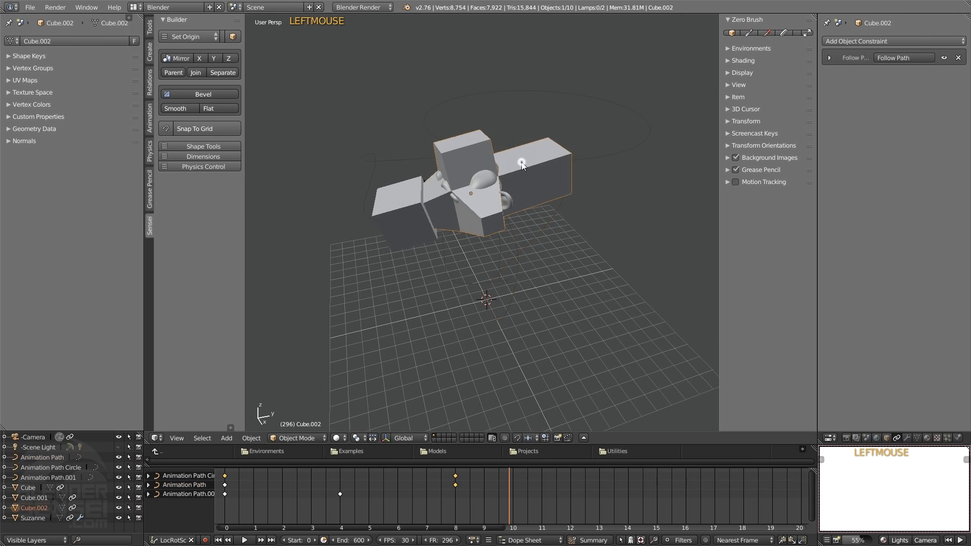
pyautogui.click(830, 58)
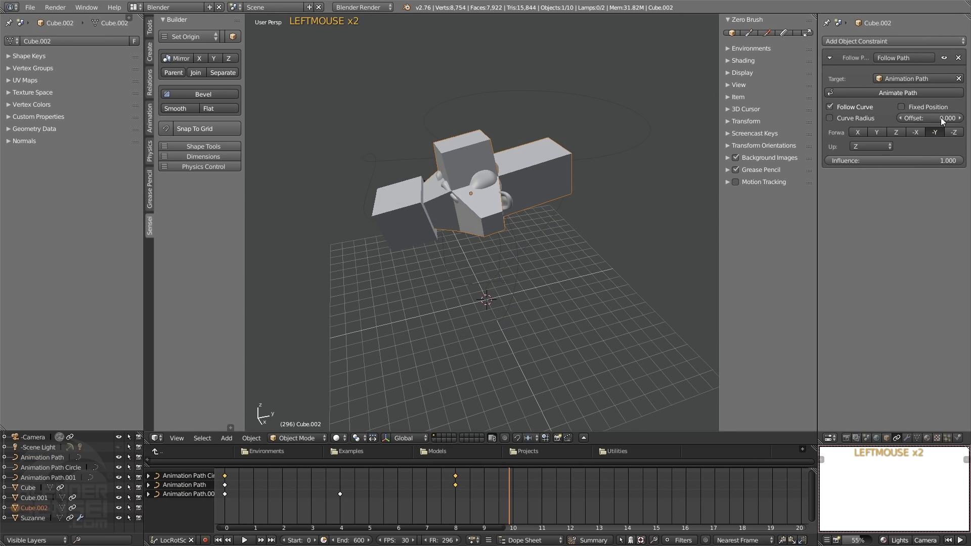
pyautogui.moveTo(942, 119); pyautogui.dragTo(970, 119)
pyautogui.moveTo(551, 175)
pyautogui.mouseDown(button='middle')
pyautogui.moveTo(623, 187)
pyautogui.moveTo(593, 193)
pyautogui.moveTo(550, 176)
pyautogui.mouseUp(button='middle')
# Shift the wingless ship along the curve with its Follow Path offset and set the winged ship's offset to 21.2
pyautogui.click(549, 172)
pyautogui.click(829, 58)
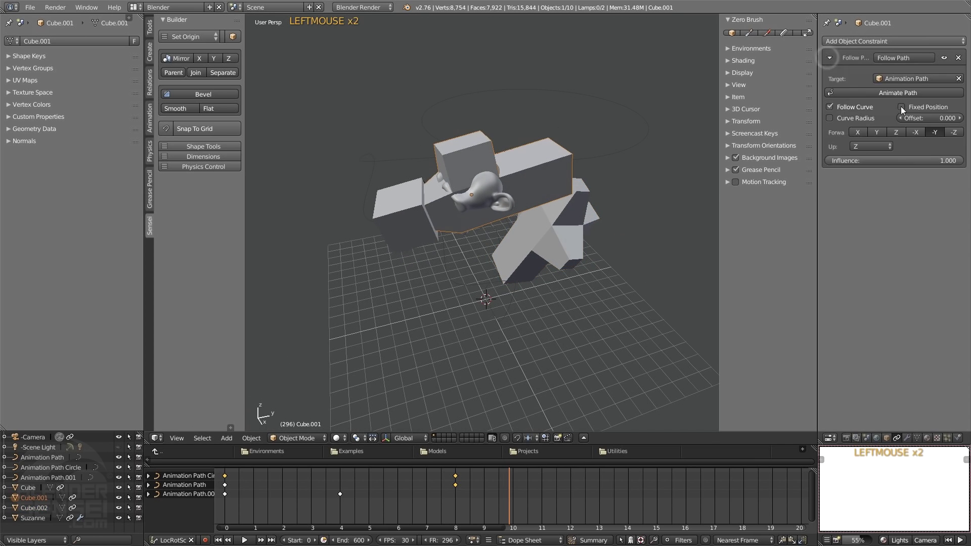
pyautogui.click(933, 117)
pyautogui.moveTo(937, 119); pyautogui.dragTo(957, 118)
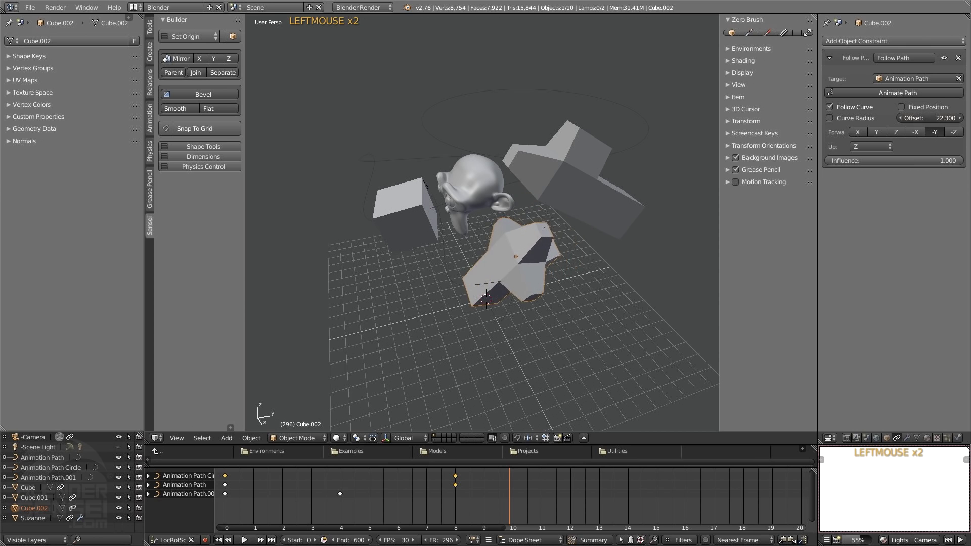
# Return to frame 0 and play the animation with all four objects travelling along the path
pyautogui.click(218, 541)
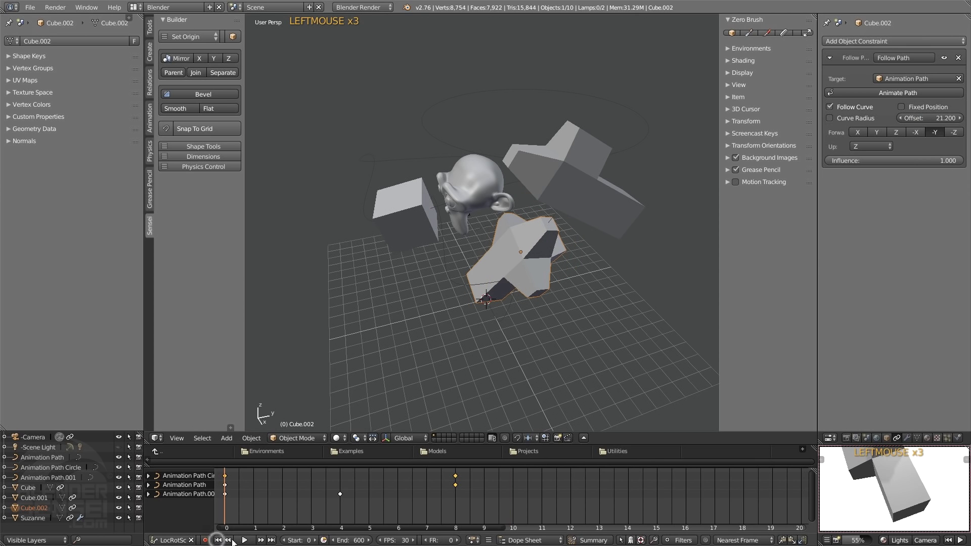
pyautogui.click(246, 540)
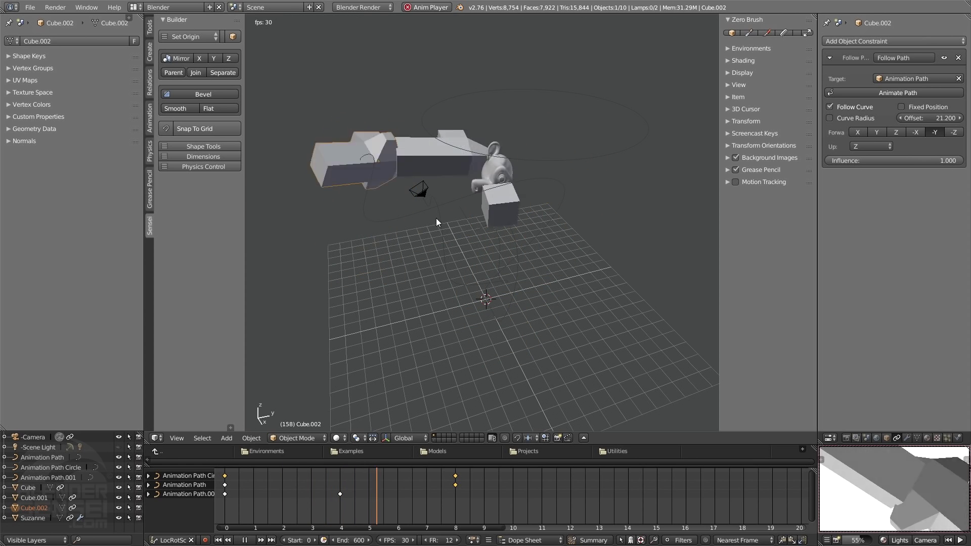
pyautogui.click(244, 540)
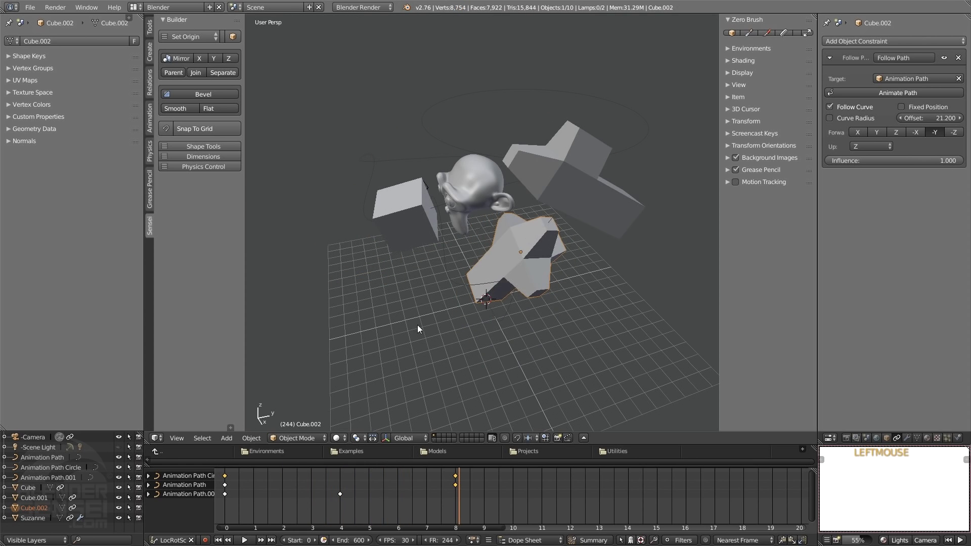
# Set the winged ship's Follow Path forward axis to Y
pyautogui.moveTo(398, 279); pyautogui.dragTo(499, 350, button='middle')
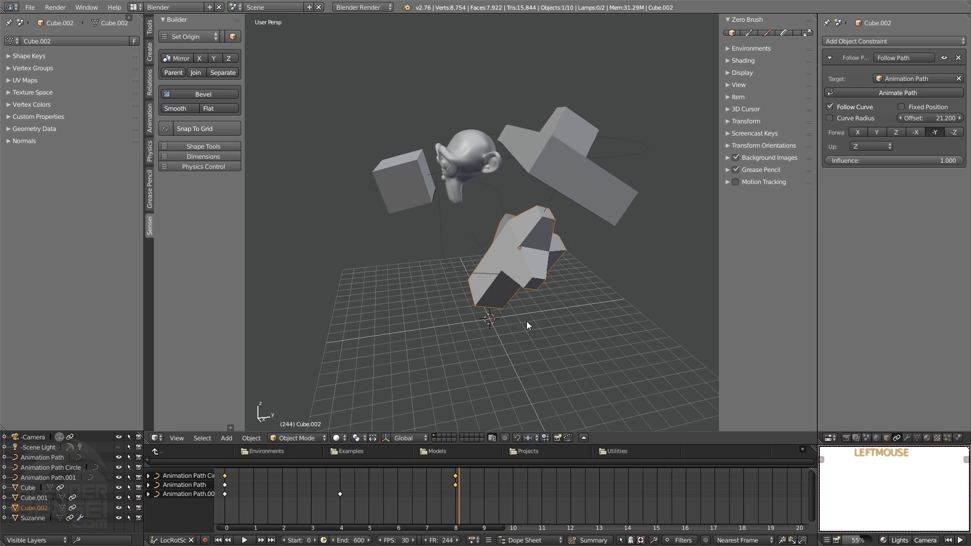
pyautogui.moveTo(526, 320); pyautogui.dragTo(555, 317, button='middle')
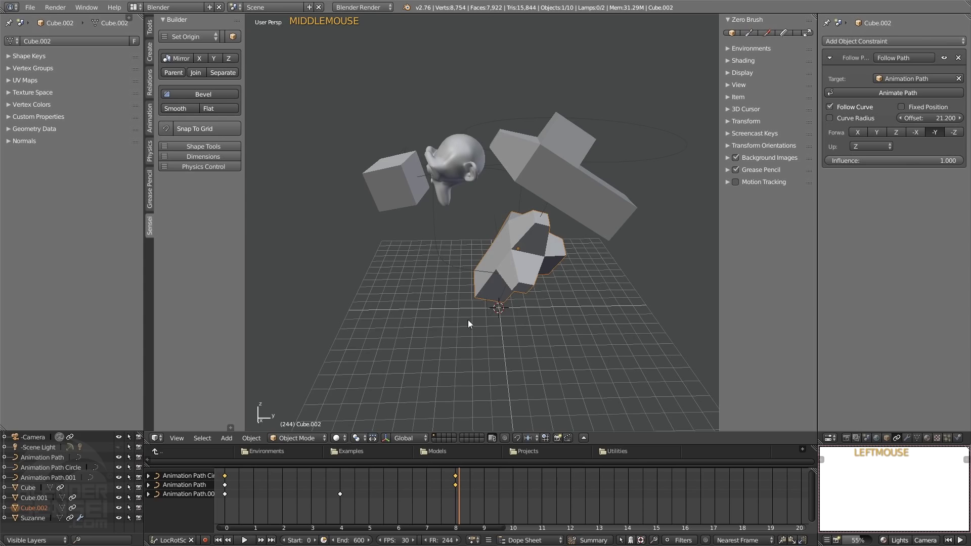
pyautogui.moveTo(469, 324); pyautogui.dragTo(597, 143, button='middle')
pyautogui.moveTo(512, 204)
pyautogui.mouseDown(button='middle')
pyautogui.moveTo(555, 213)
pyautogui.moveTo(496, 238)
pyautogui.moveTo(526, 217)
pyautogui.mouseUp(button='middle')
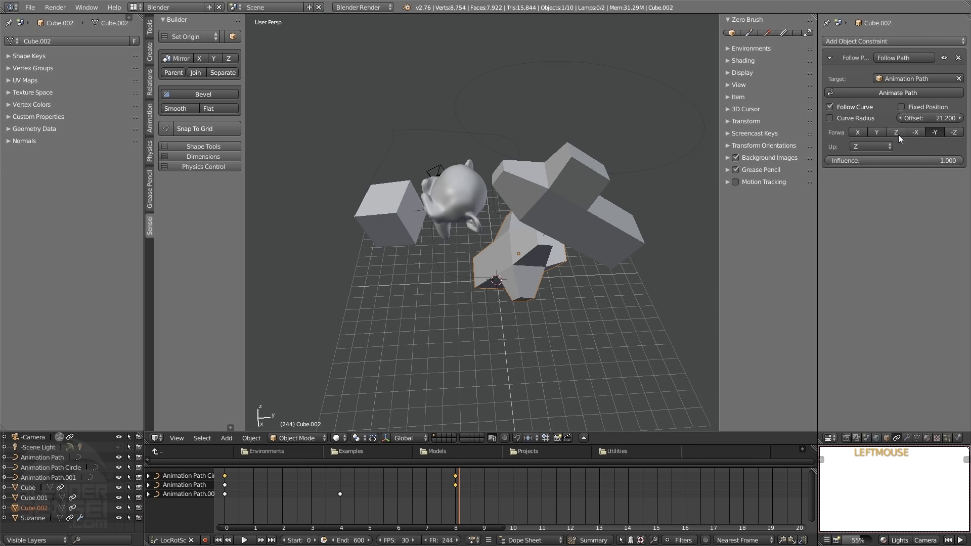
pyautogui.moveTo(375, 228); pyautogui.dragTo(503, 302, button='middle')
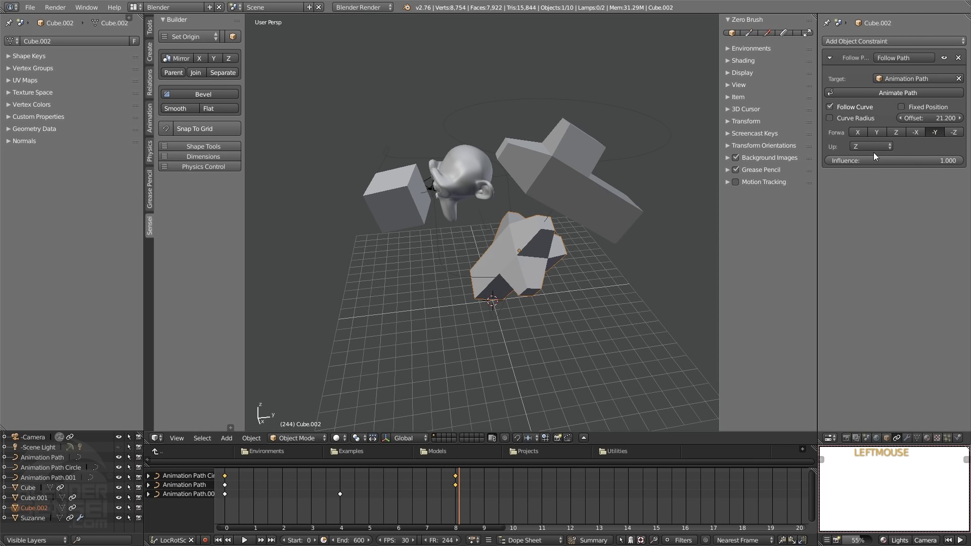
pyautogui.click(881, 133)
pyautogui.moveTo(582, 261); pyautogui.dragTo(615, 242, button='middle')
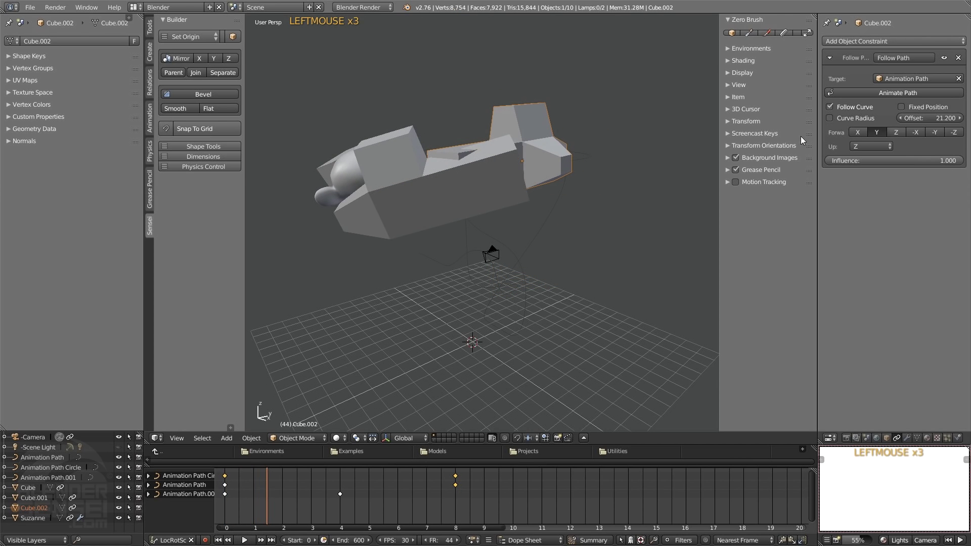
# Try -Y as the winged ship's Follow Path forward axis, and settle on forward axis -Z with up axis Y
pyautogui.click(934, 132)
pyautogui.moveTo(582, 167); pyautogui.dragTo(542, 174, button='middle')
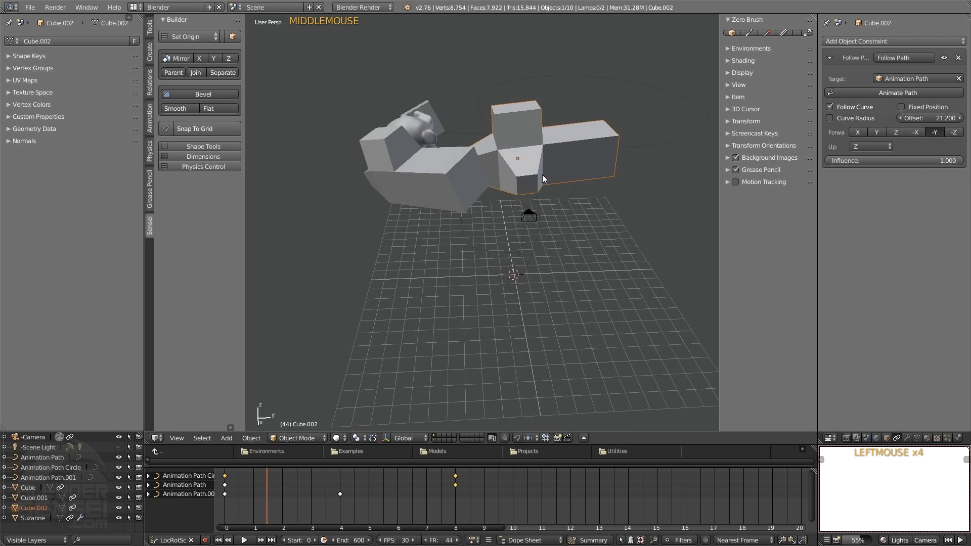
pyautogui.click(954, 132)
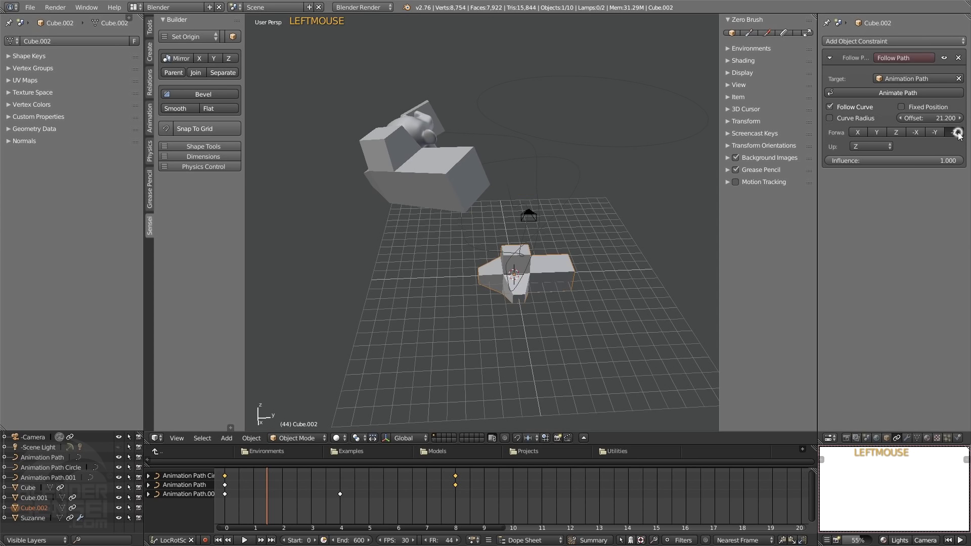
pyautogui.click(871, 147)
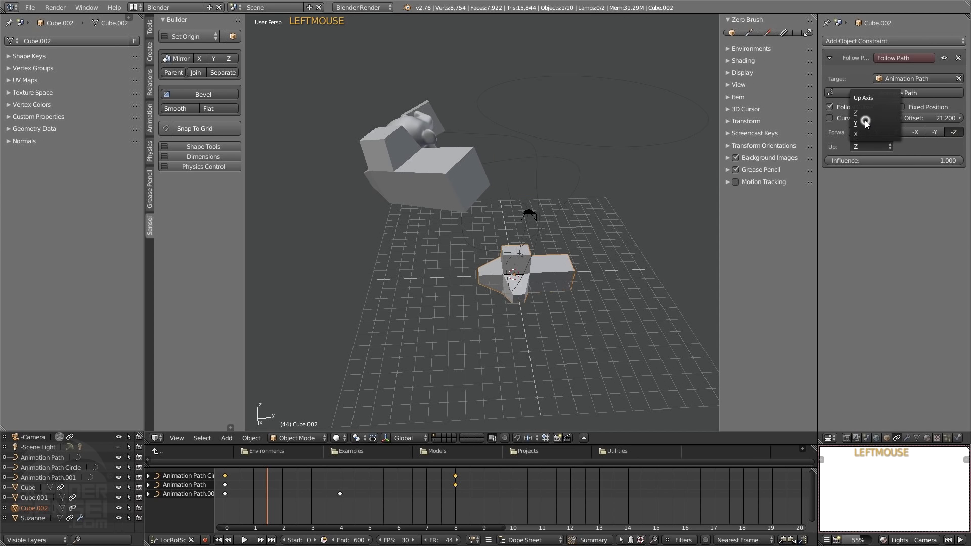
pyautogui.click(862, 123)
pyautogui.moveTo(602, 157); pyautogui.dragTo(639, 163, button='middle')
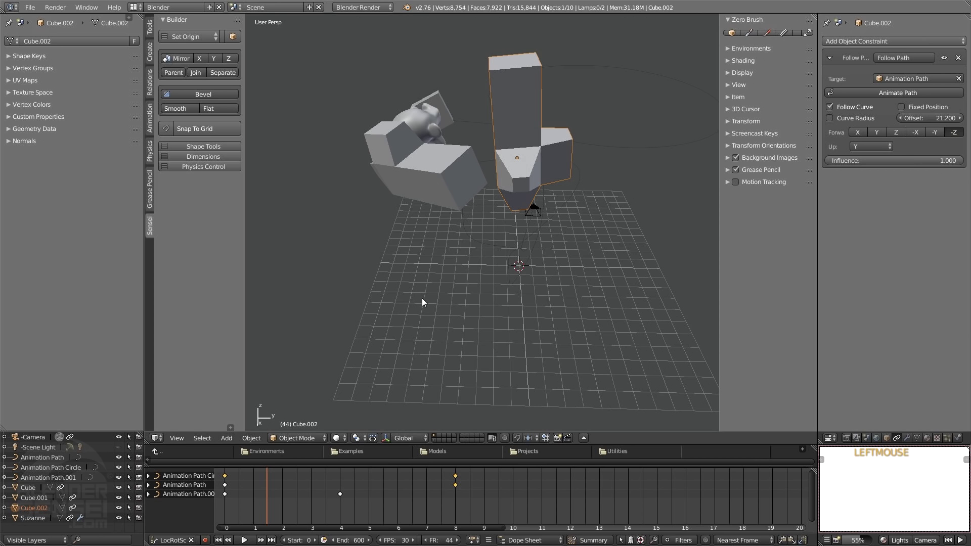
# Play the animation to check the winged ship's orientation along the path, and return to frame 0
pyautogui.click(245, 540)
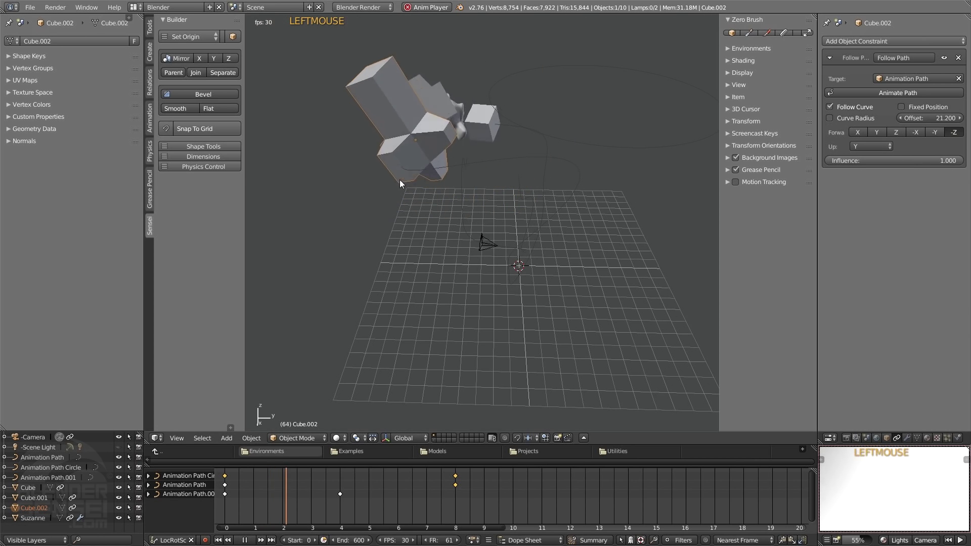
pyautogui.click(245, 540)
pyautogui.click(219, 540)
pyautogui.moveTo(342, 247); pyautogui.dragTo(494, 293, button='middle')
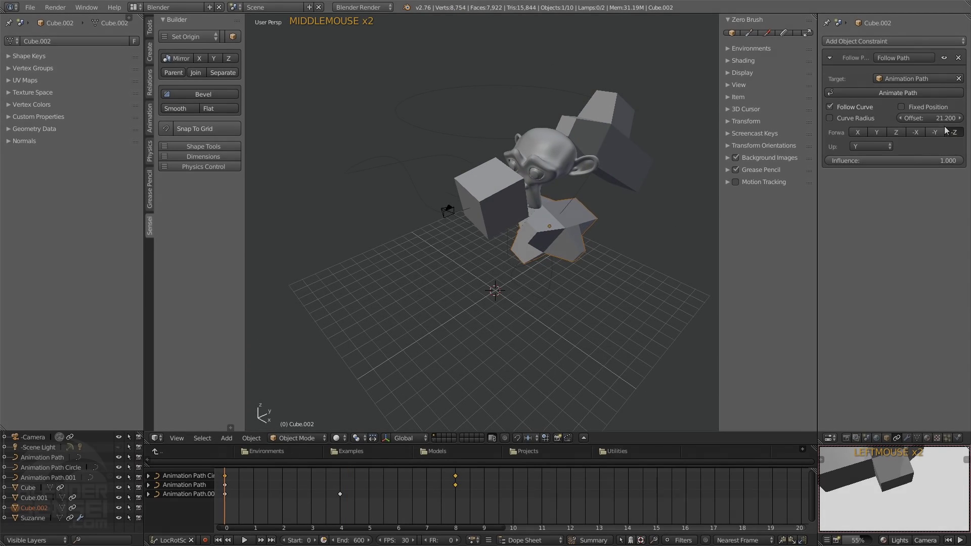